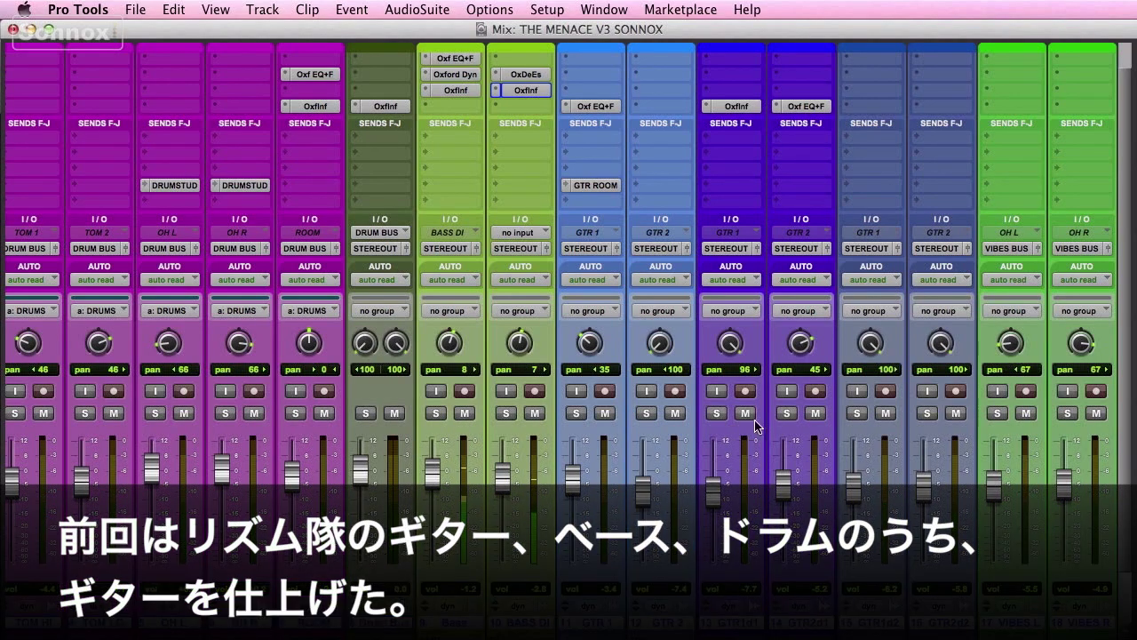
# Audition the guitars by soloing GTR 1, GTR 2, GTR1d1 and GTR2d1, then clear their solos
pyautogui.click(577, 414)
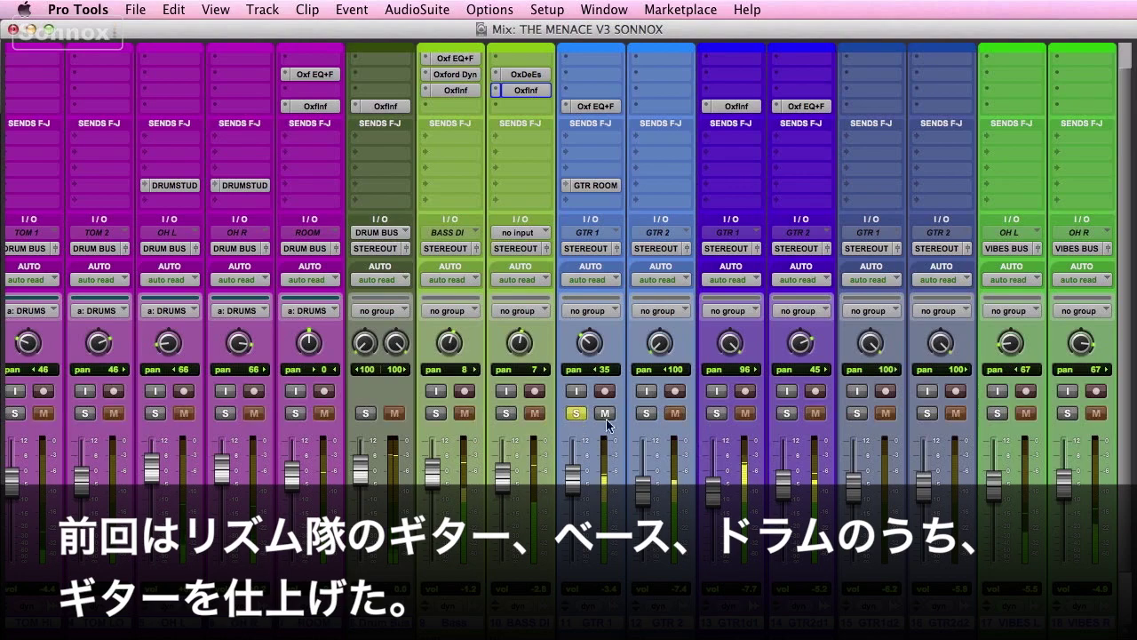
pyautogui.click(646, 414)
pyautogui.click(716, 414)
pyautogui.click(787, 413)
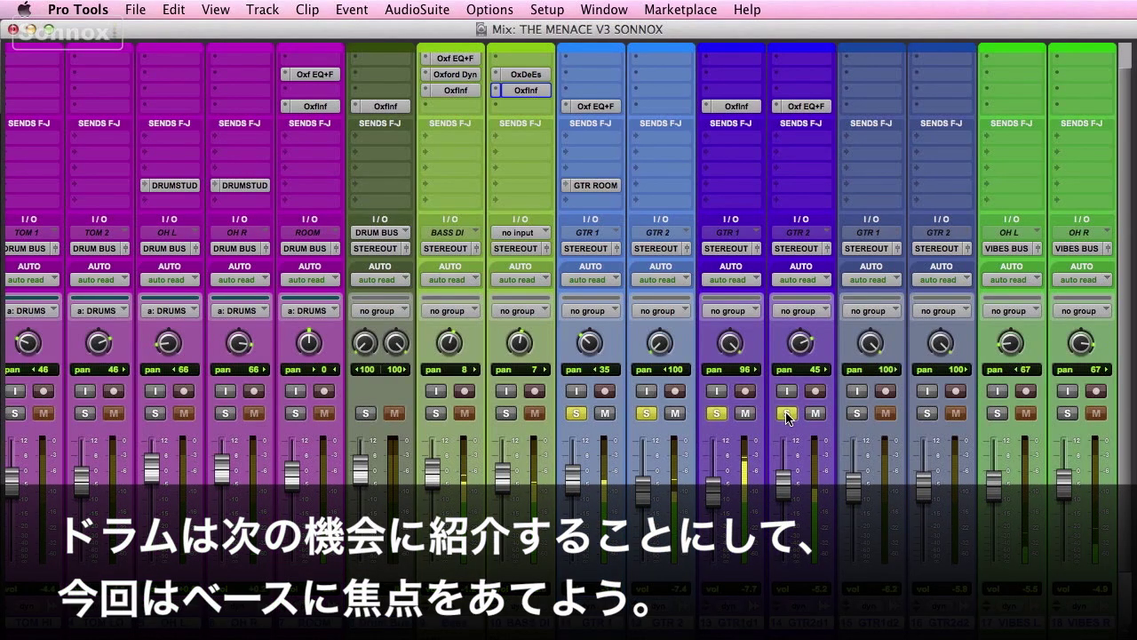
pyautogui.keyDown('alt'); pyautogui.click(787, 414); pyautogui.keyUp('alt')
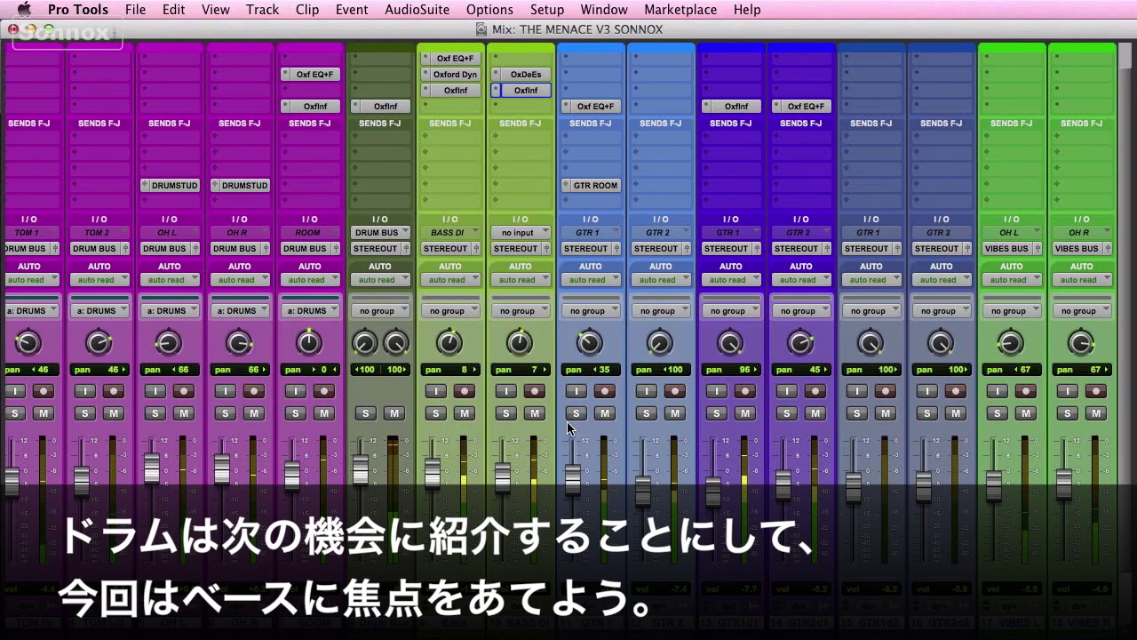
# Solo each bass track in turn, leaving only track 10 BASS DI soloed
pyautogui.click(506, 414)
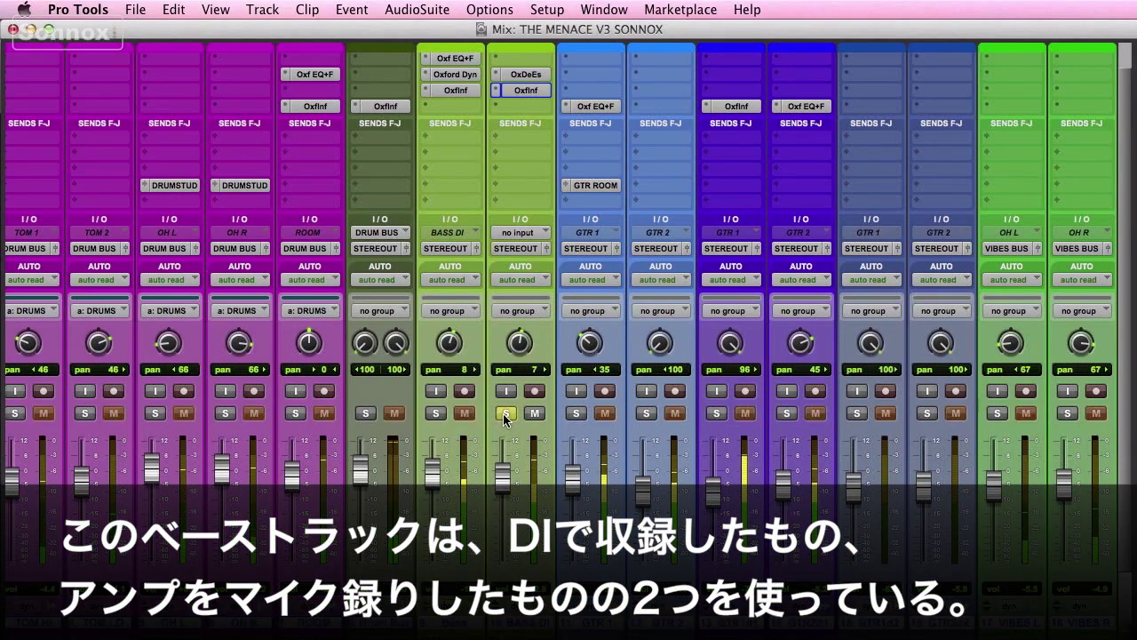
pyautogui.click(437, 414)
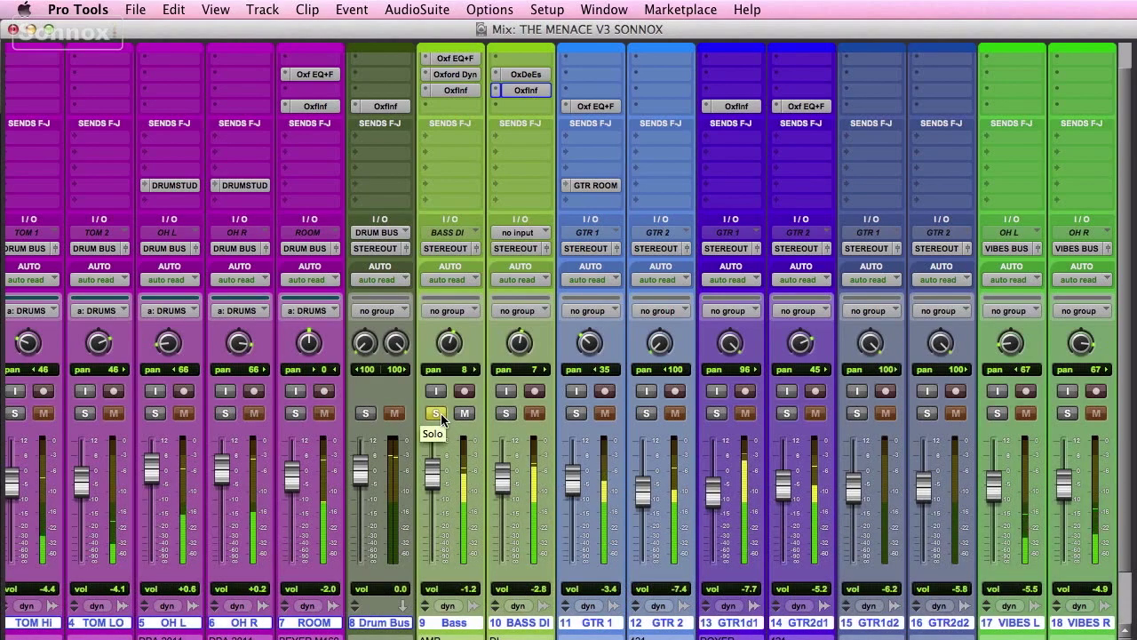
pyautogui.click(437, 414)
pyautogui.click(506, 413)
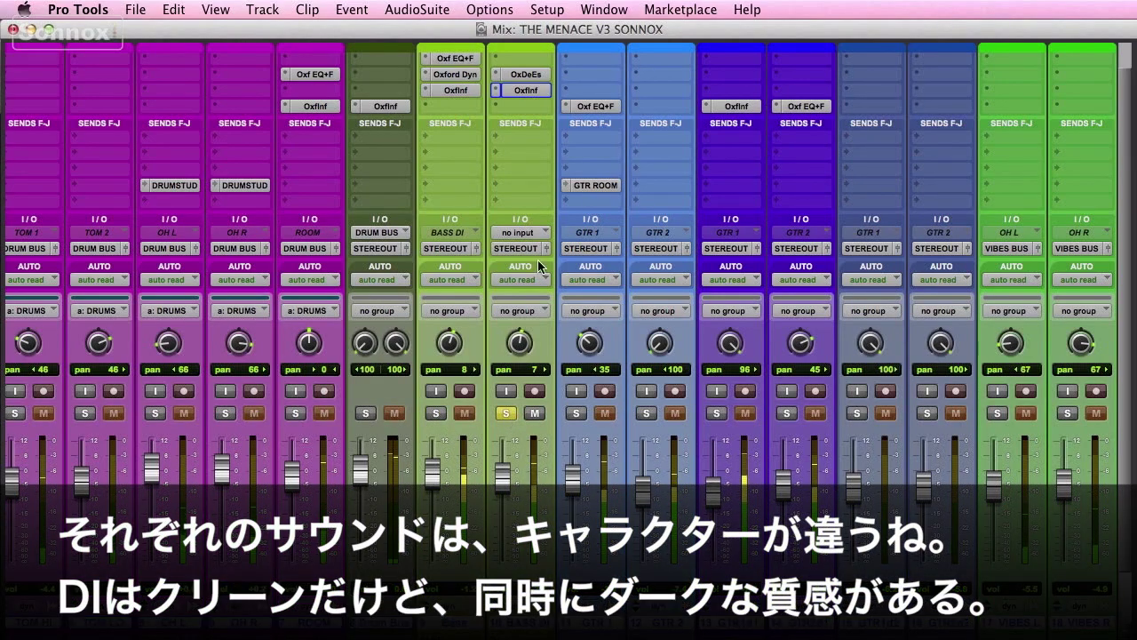
# Compare the BASS DI SuprEsser bypassed, and check its Inflator insert
pyautogui.click(527, 75)
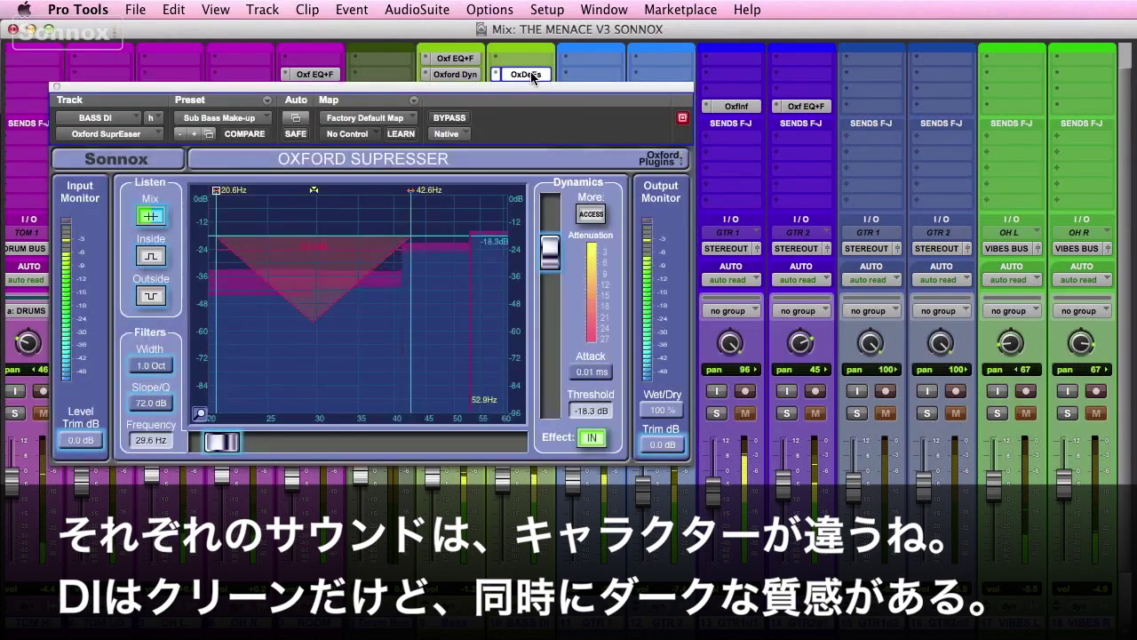
pyautogui.click(450, 118)
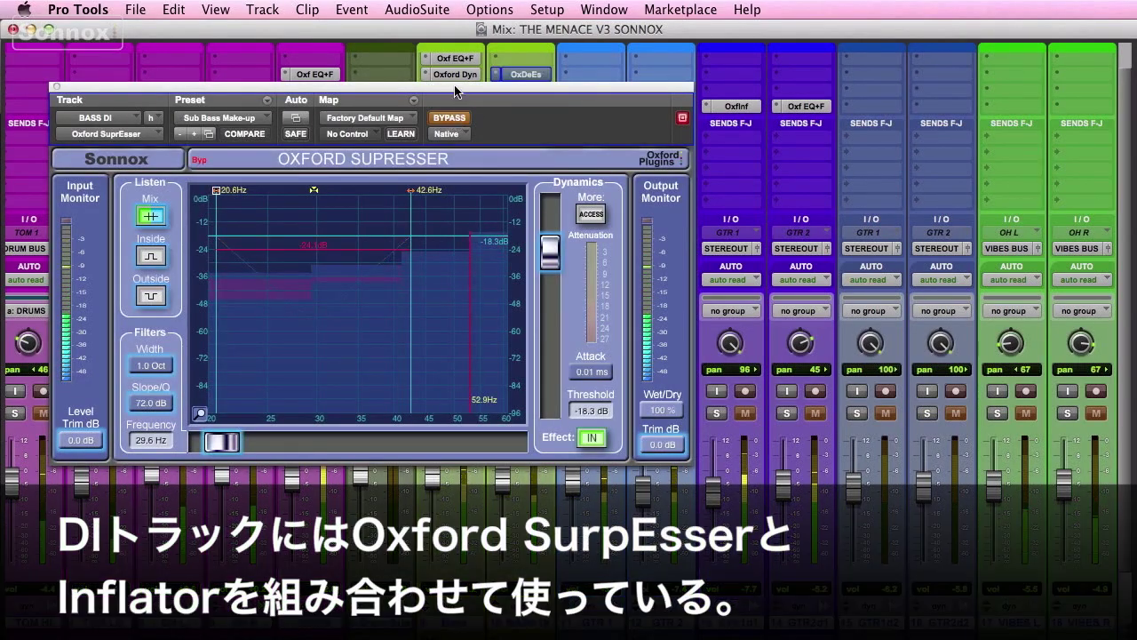
pyautogui.moveTo(454, 89); pyautogui.dragTo(496, 151)
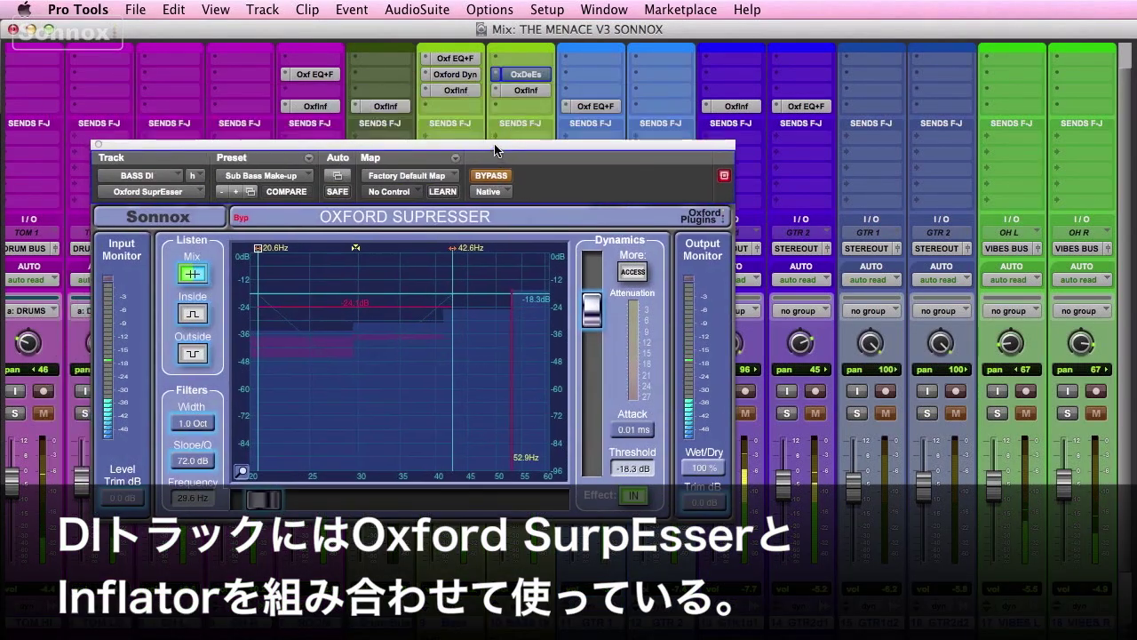
pyautogui.click(524, 91)
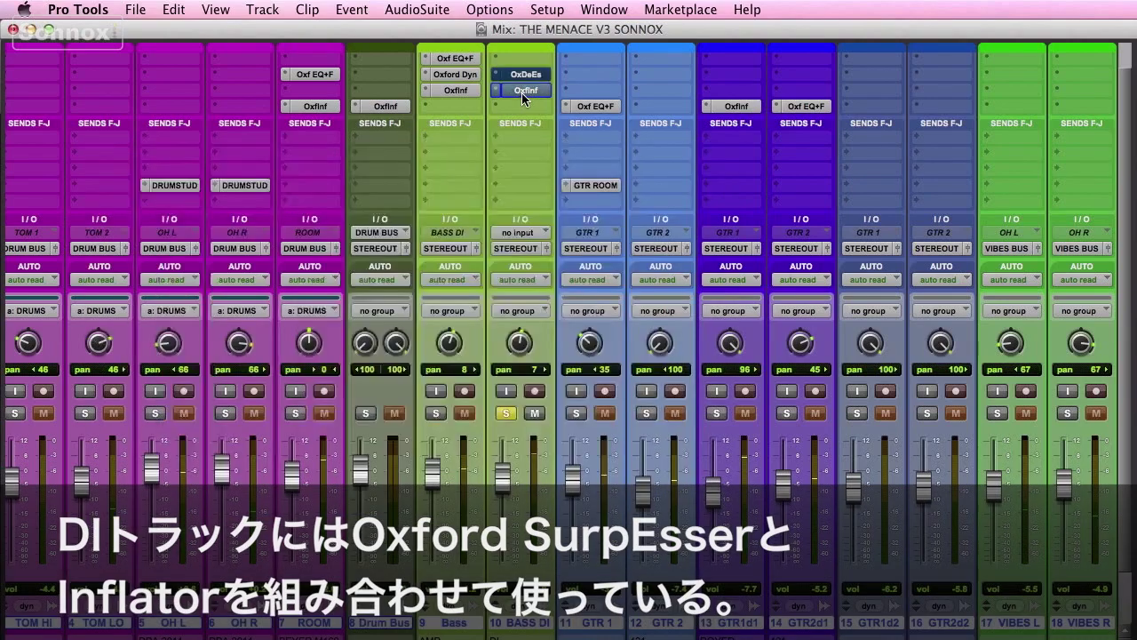
pyautogui.click(100, 143)
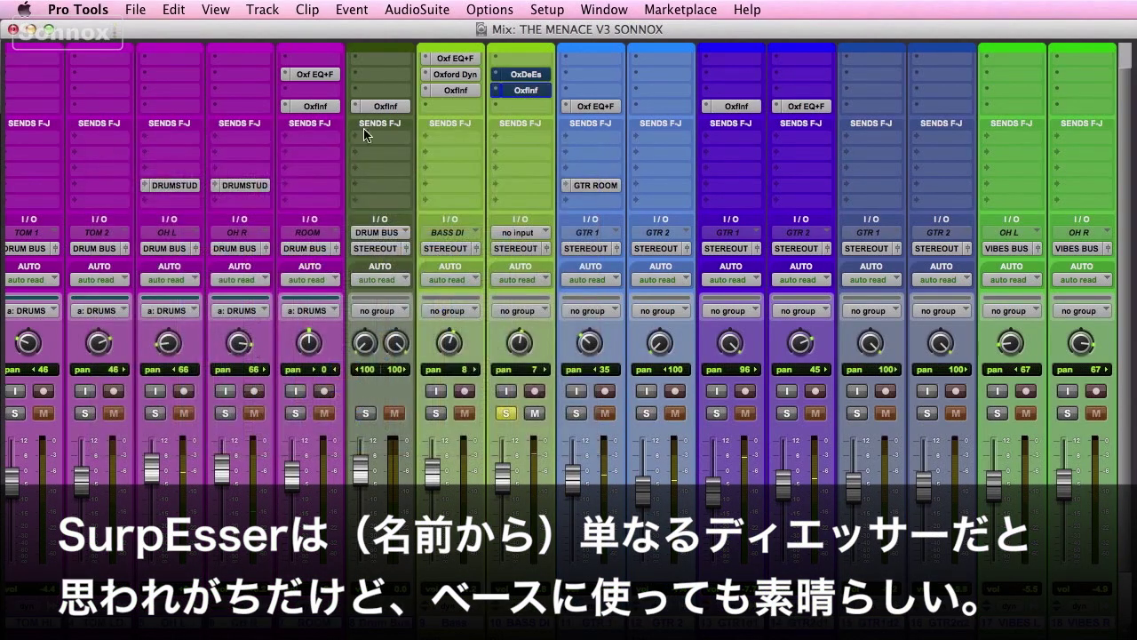
# Load the SuprEsser's Bass Treatment > Sub Bass Make-up preset and take it out of bypass
pyautogui.click(540, 78)
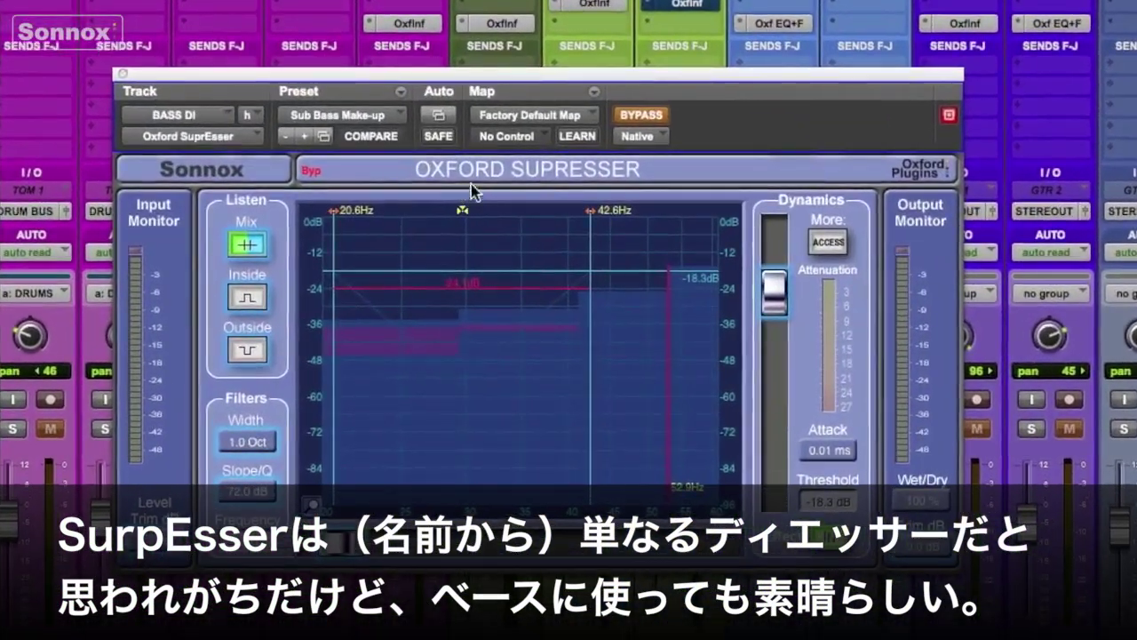
pyautogui.click(343, 124)
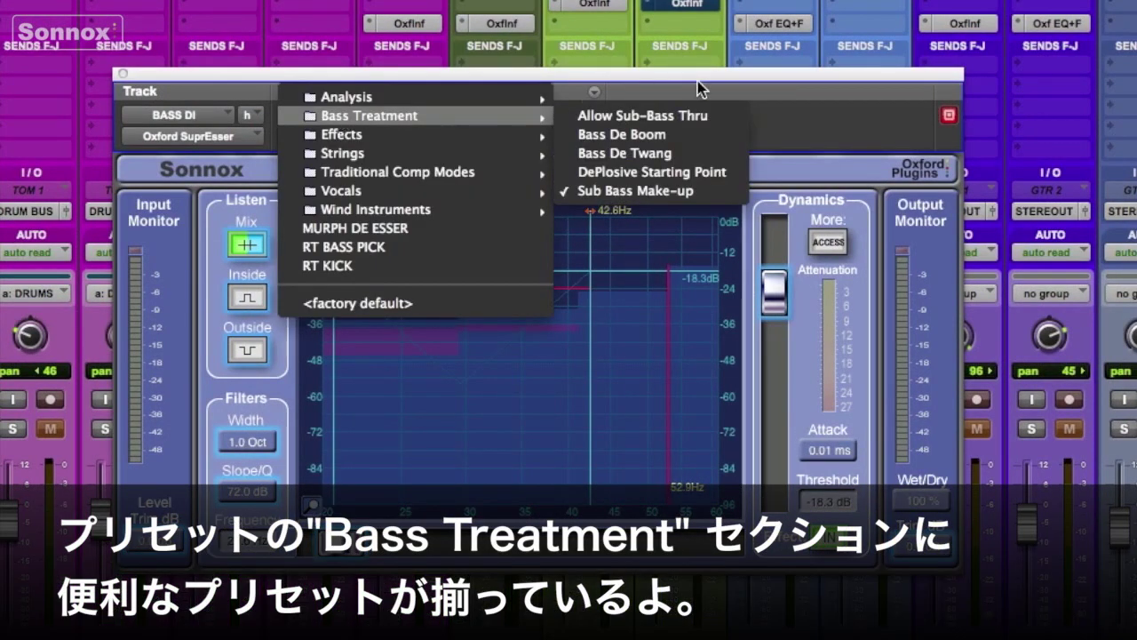
pyautogui.click(667, 190)
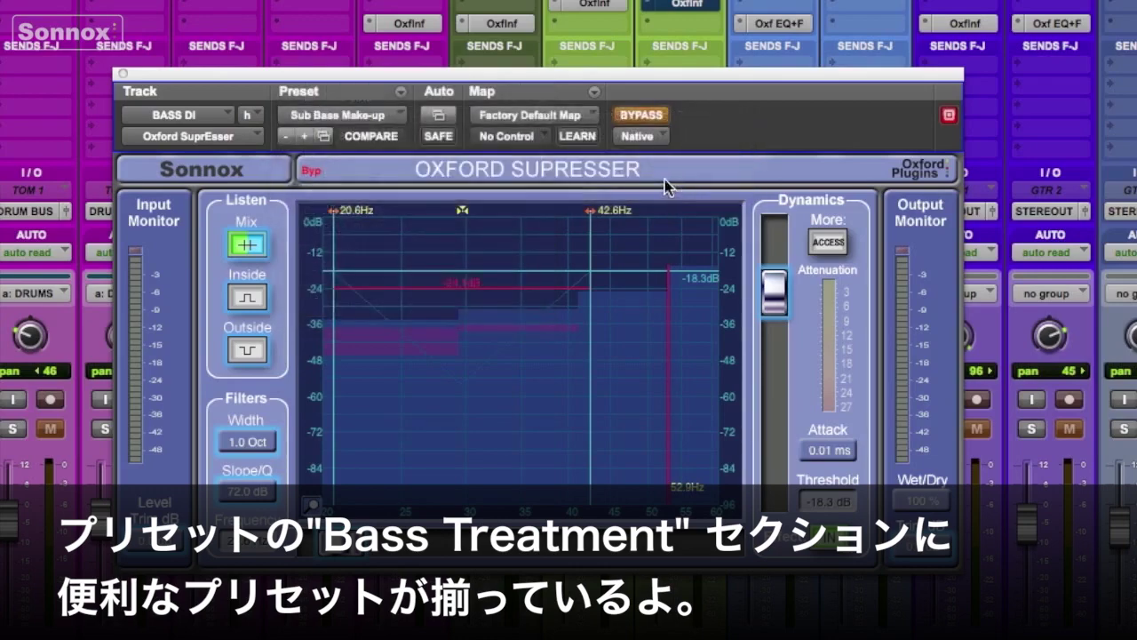
pyautogui.click(636, 118)
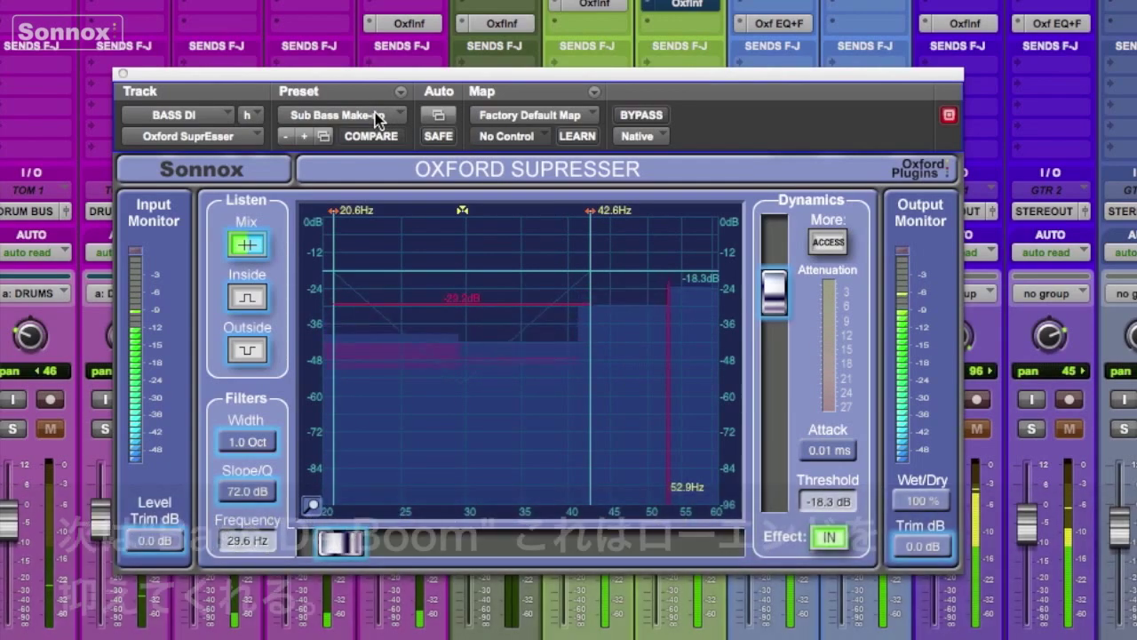
# Load Bass De Boom on the SuprEsser, tuning threshold to about -23 dB and upper band near 134 Hz
pyautogui.click(376, 115)
pyautogui.moveTo(378, 120)
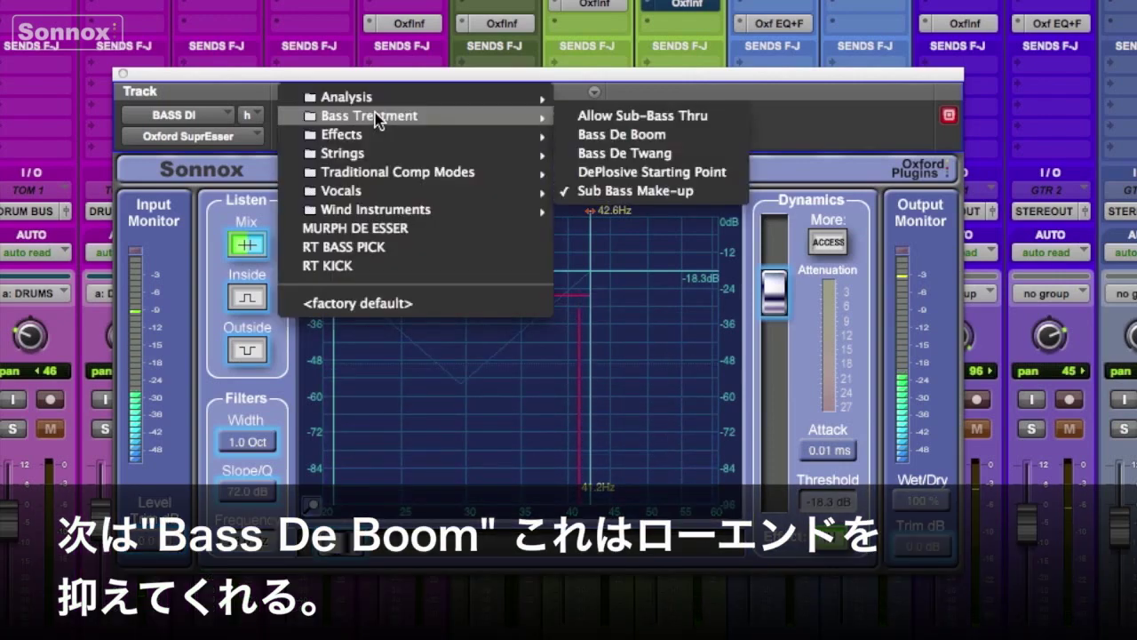
pyautogui.click(618, 134)
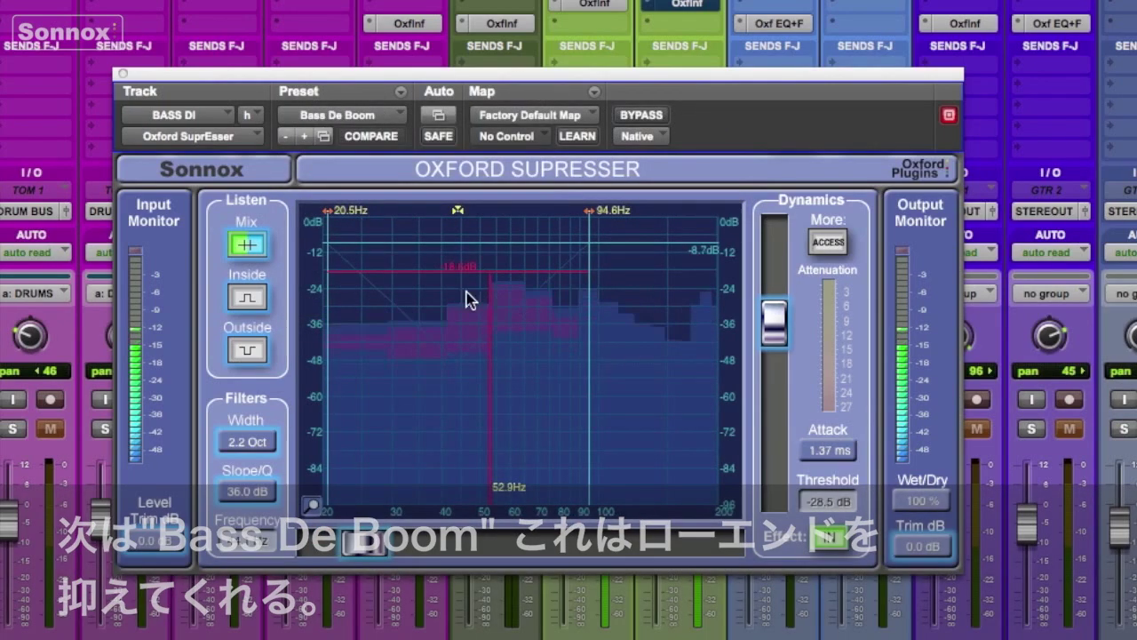
pyautogui.moveTo(775, 333)
pyautogui.mouseDown()
pyautogui.moveTo(782, 416)
pyautogui.moveTo(775, 302)
pyautogui.mouseUp()
pyautogui.moveTo(589, 213)
pyautogui.mouseDown()
pyautogui.moveTo(648, 220)
pyautogui.moveTo(627, 220)
pyautogui.mouseUp()
pyautogui.moveTo(775, 313)
pyautogui.mouseDown()
pyautogui.moveTo(783, 369)
pyautogui.moveTo(782, 311)
pyautogui.mouseUp()
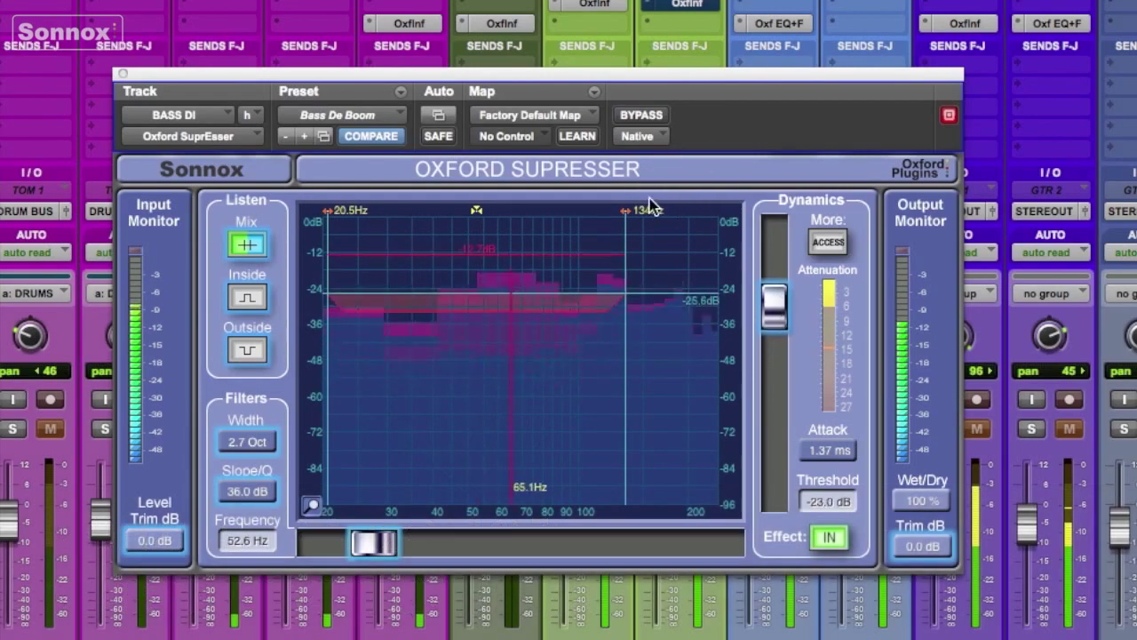
pyautogui.click(343, 115)
# Try the Bass De Twang preset, adjusting its band edges and threshold, then close the SuprEsser
pyautogui.moveTo(343, 114)
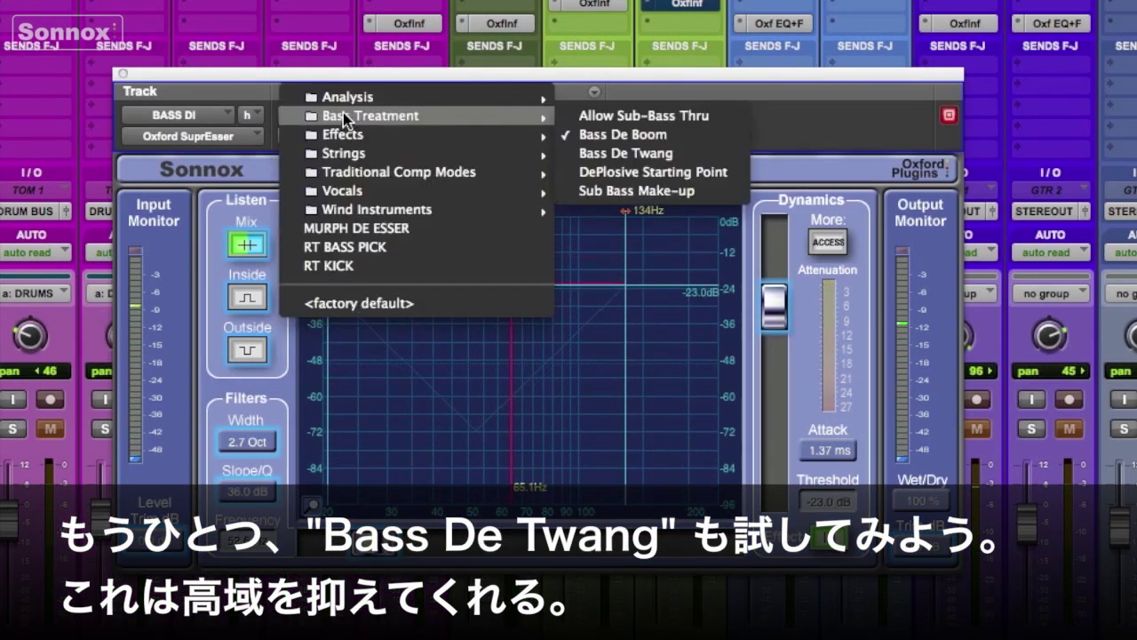
pyautogui.click(613, 150)
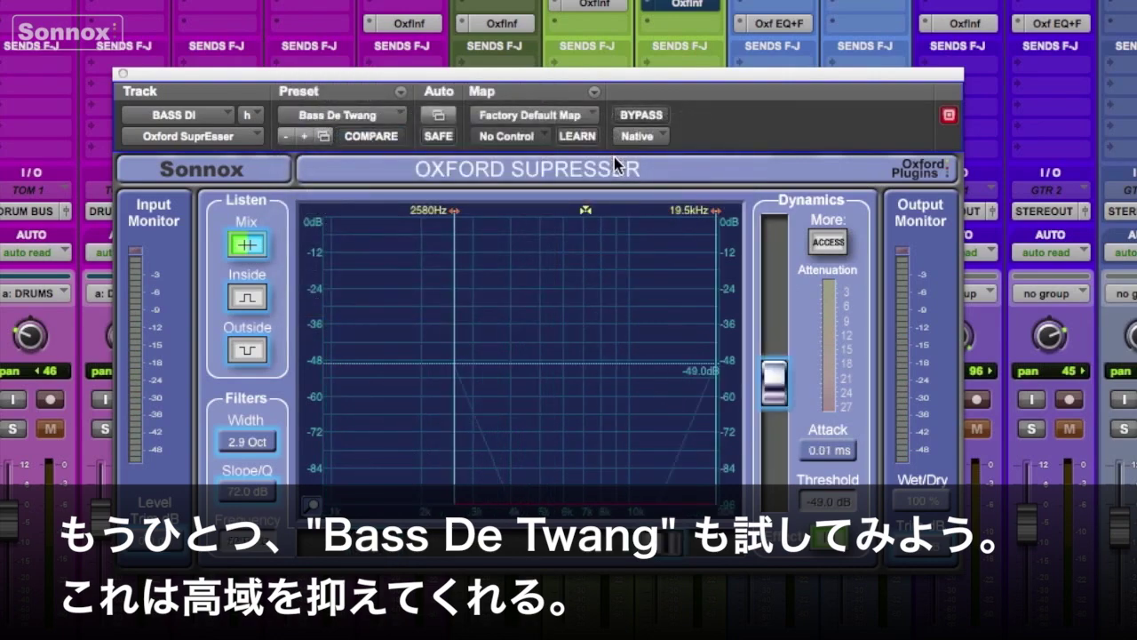
pyautogui.moveTo(453, 212); pyautogui.dragTo(422, 210)
pyautogui.moveTo(780, 385); pyautogui.dragTo(781, 446)
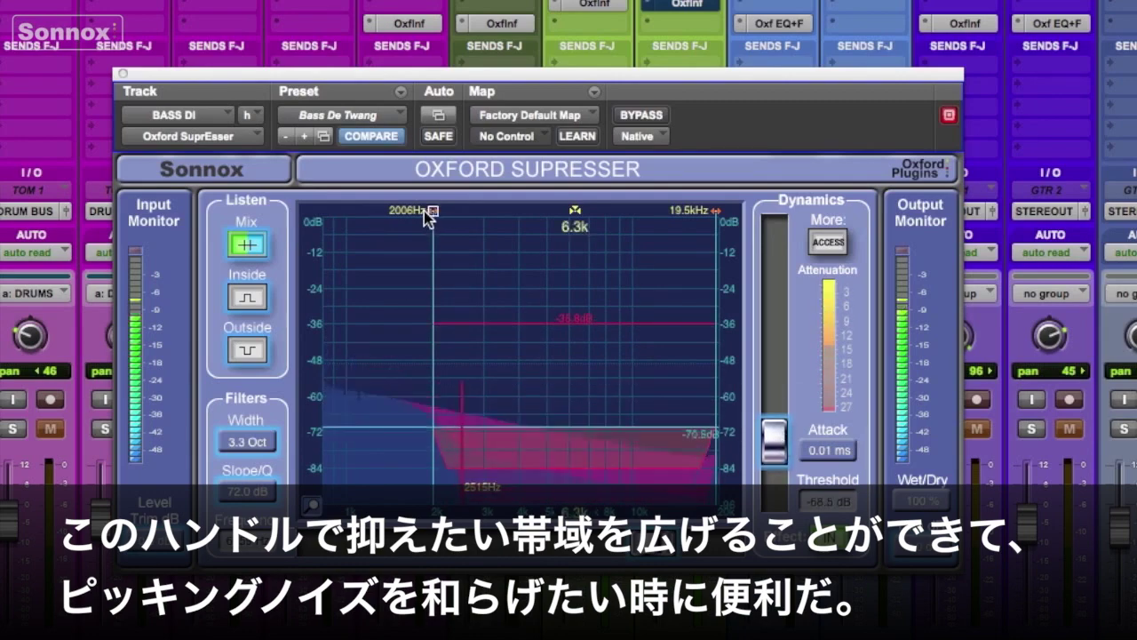
pyautogui.moveTo(423, 211); pyautogui.dragTo(408, 210)
pyautogui.moveTo(774, 441); pyautogui.dragTo(777, 444)
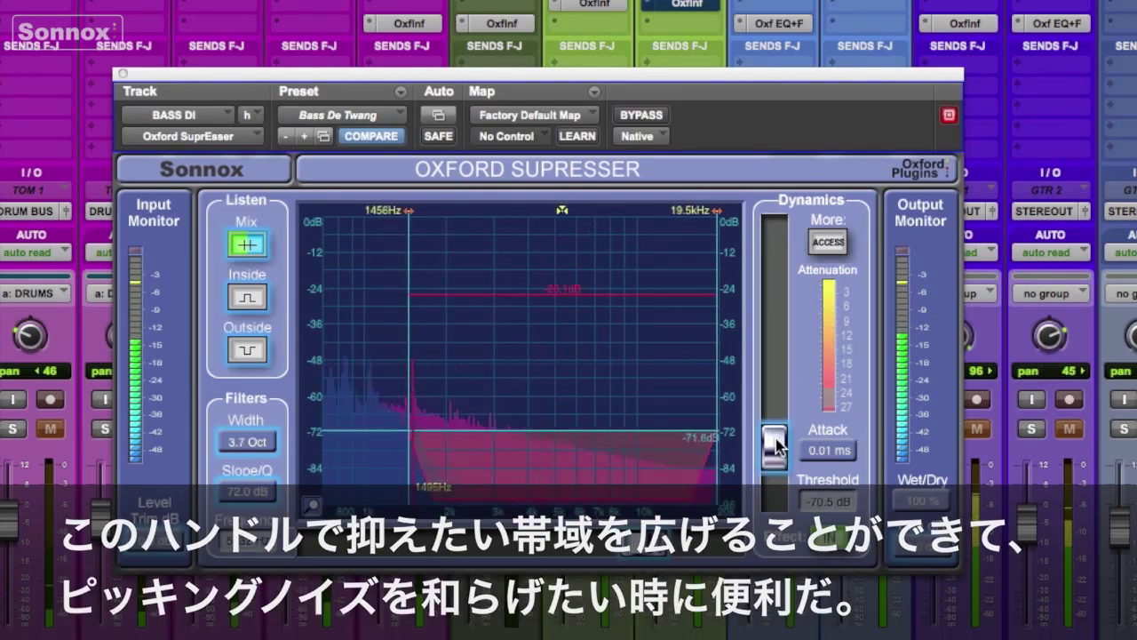
pyautogui.moveTo(408, 211); pyautogui.dragTo(535, 232)
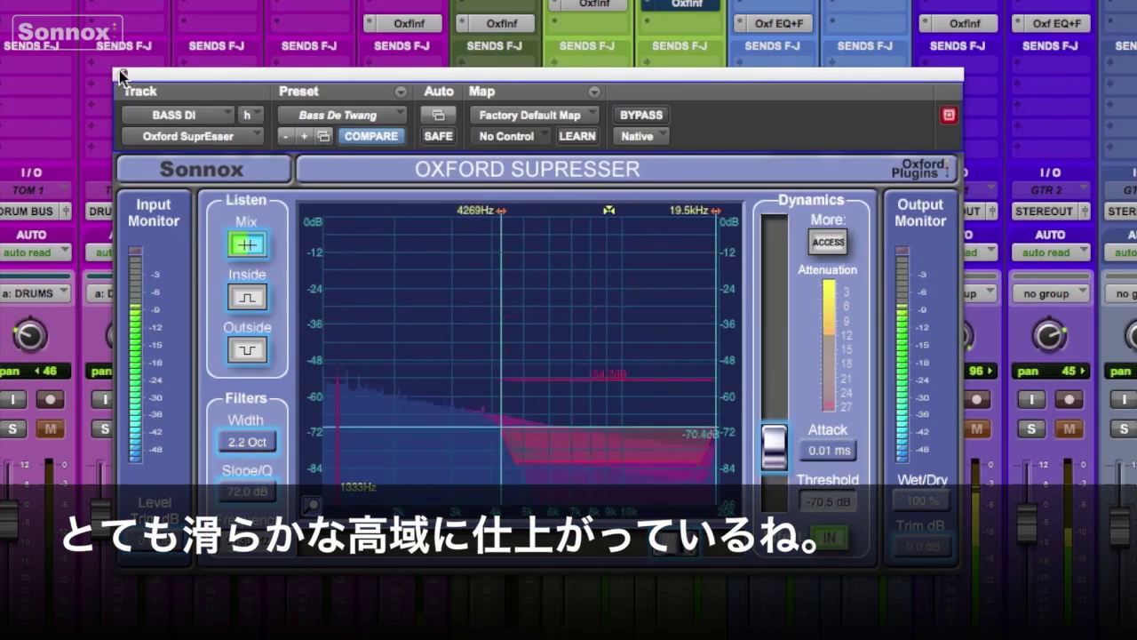
pyautogui.click(119, 71)
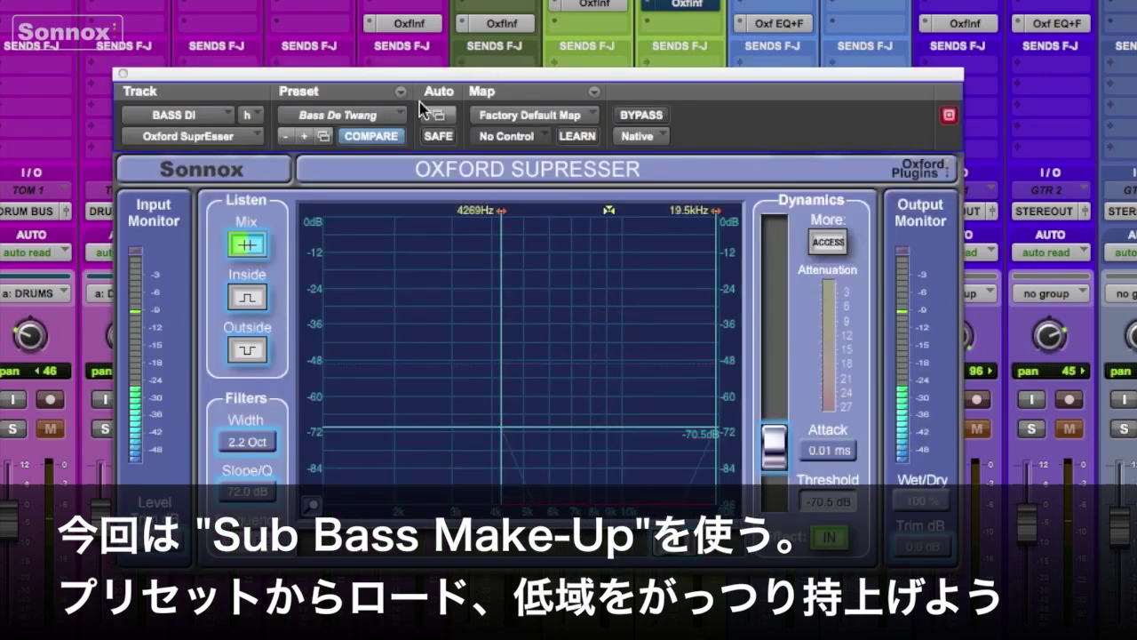
# Reload the Sub Bass Make-up preset on the BASS DI SuprEsser and close its window
pyautogui.click(402, 114)
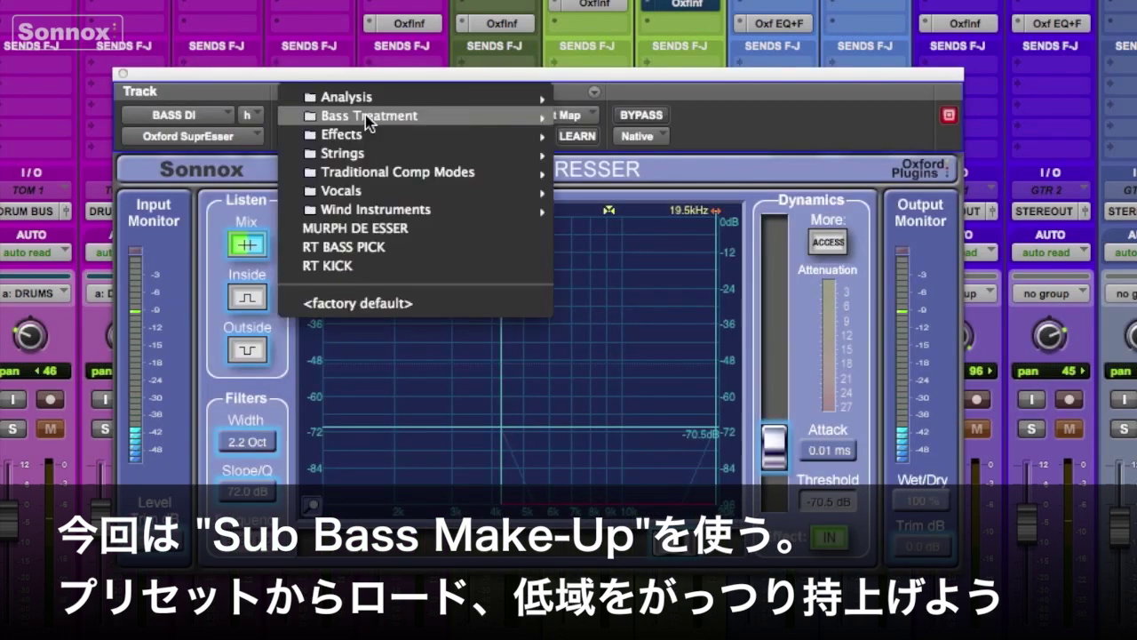
pyautogui.moveTo(408, 119)
pyautogui.click(657, 190)
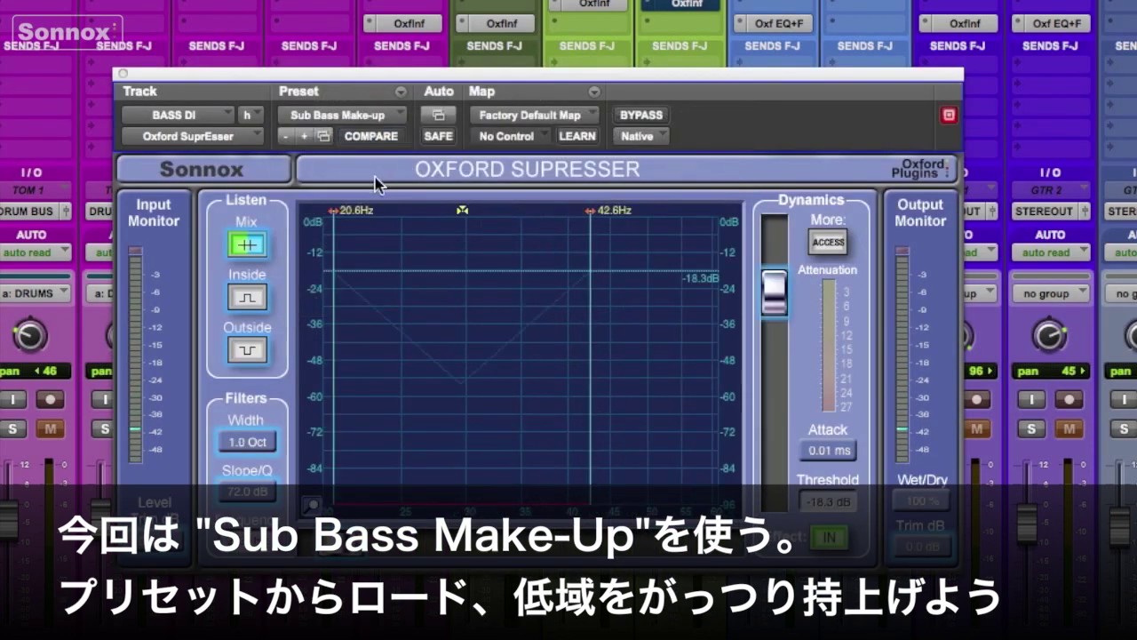
pyautogui.click(123, 74)
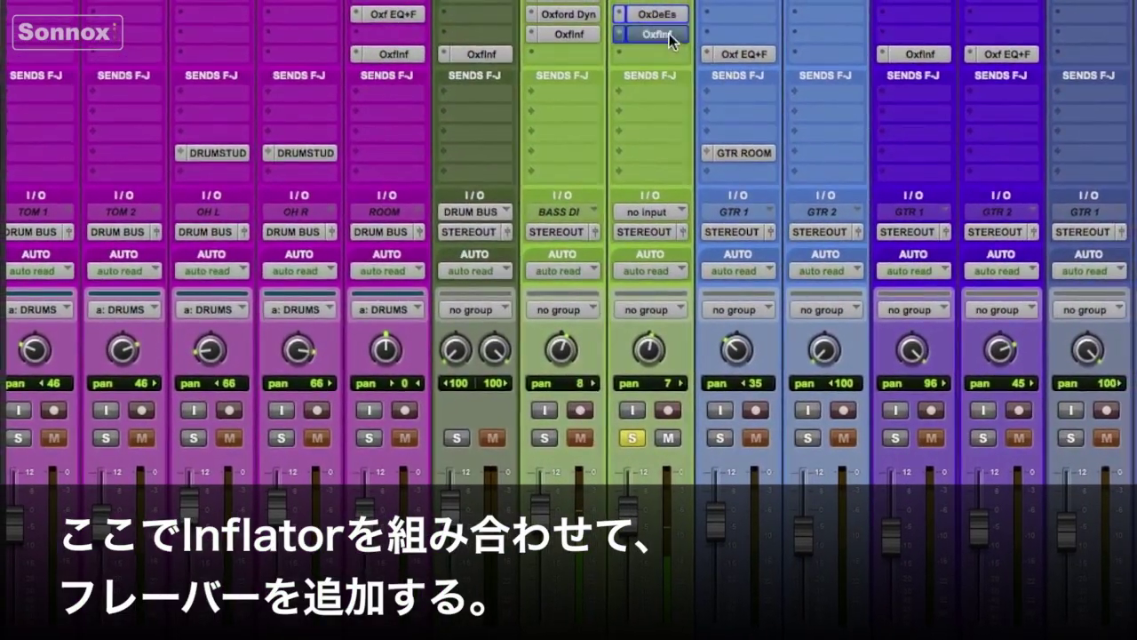
# Set the BASS DI Inflator to Effect 47.1 and Curve 23.57, A/B it with bypass, then close it
pyautogui.click(664, 27)
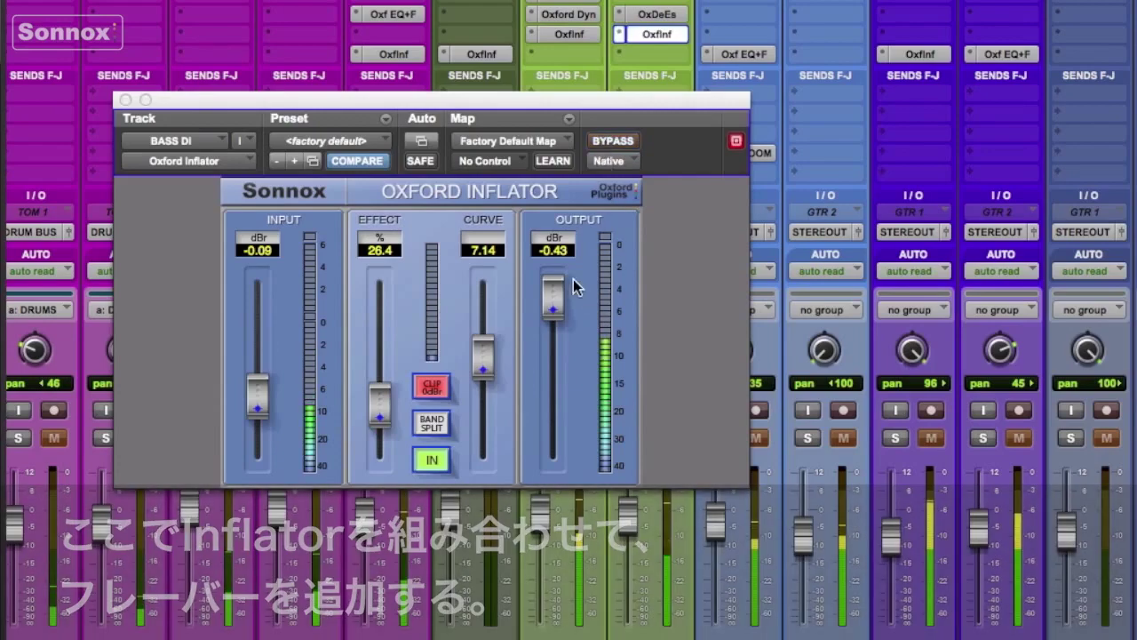
pyautogui.moveTo(380, 405); pyautogui.dragTo(379, 333)
pyautogui.moveTo(483, 364); pyautogui.dragTo(484, 343)
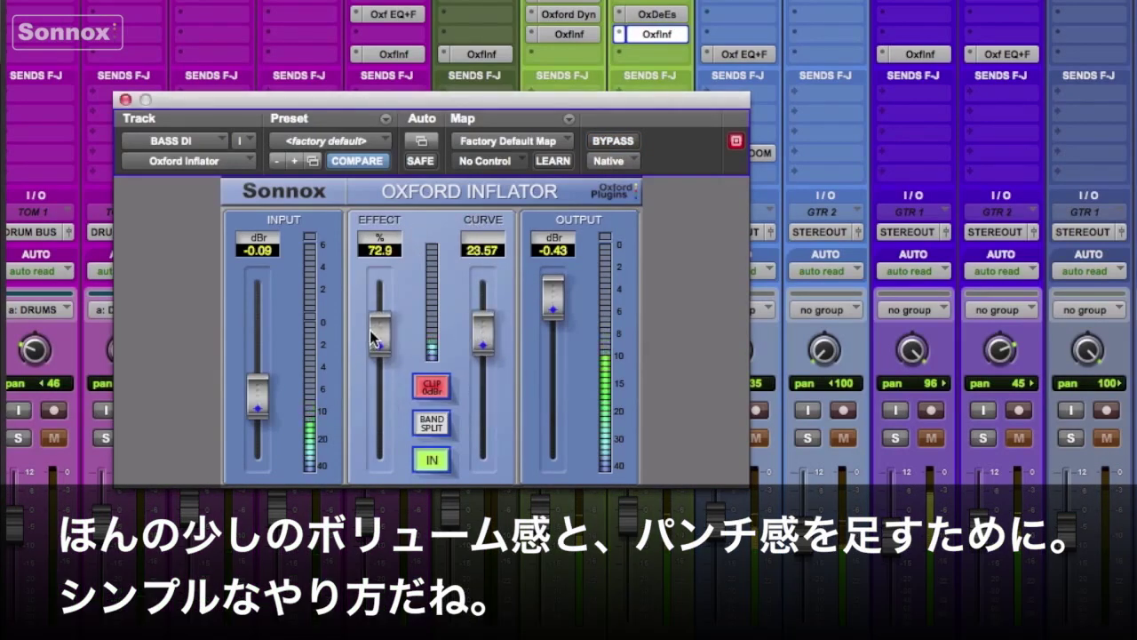
pyautogui.moveTo(372, 336); pyautogui.dragTo(387, 376)
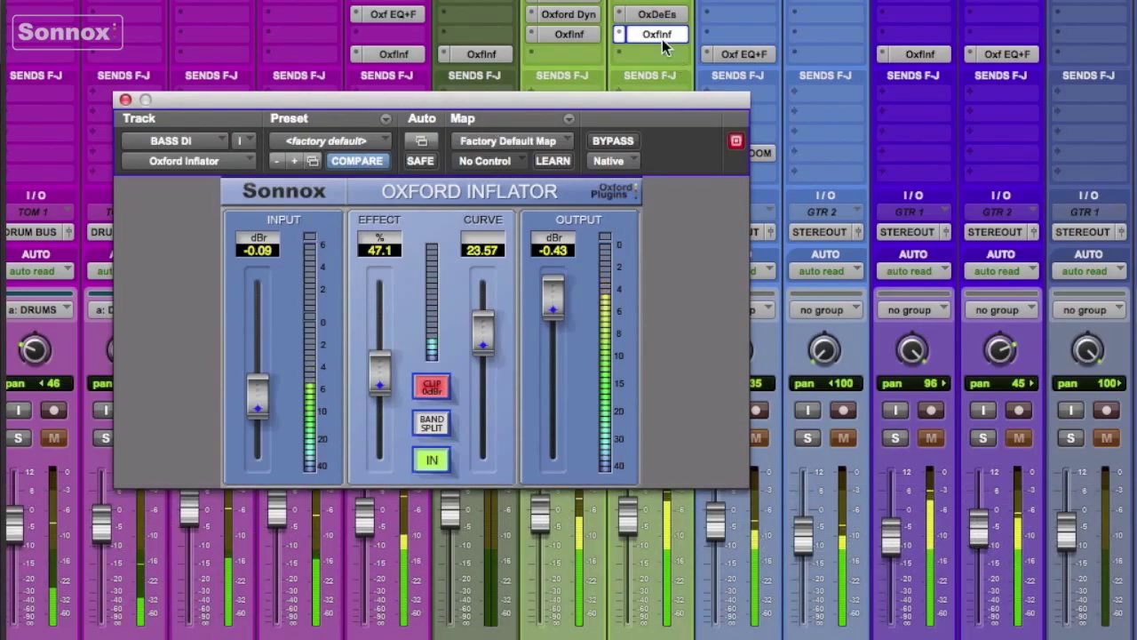
pyautogui.keyDown('super'); pyautogui.click(653, 34); pyautogui.keyUp('super')
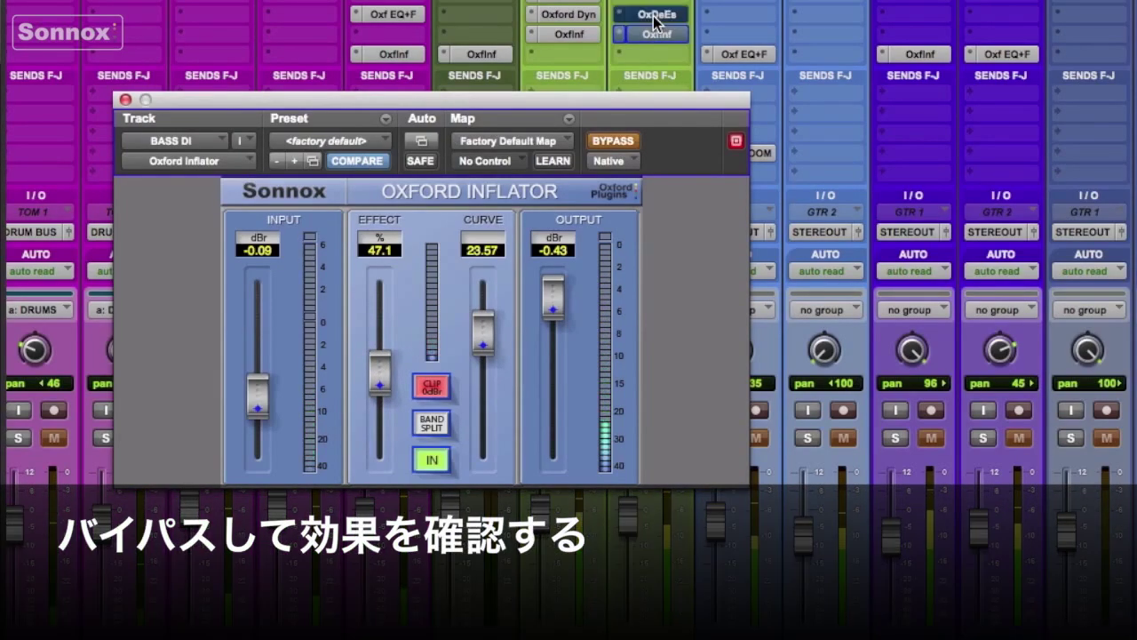
pyautogui.click(649, 36)
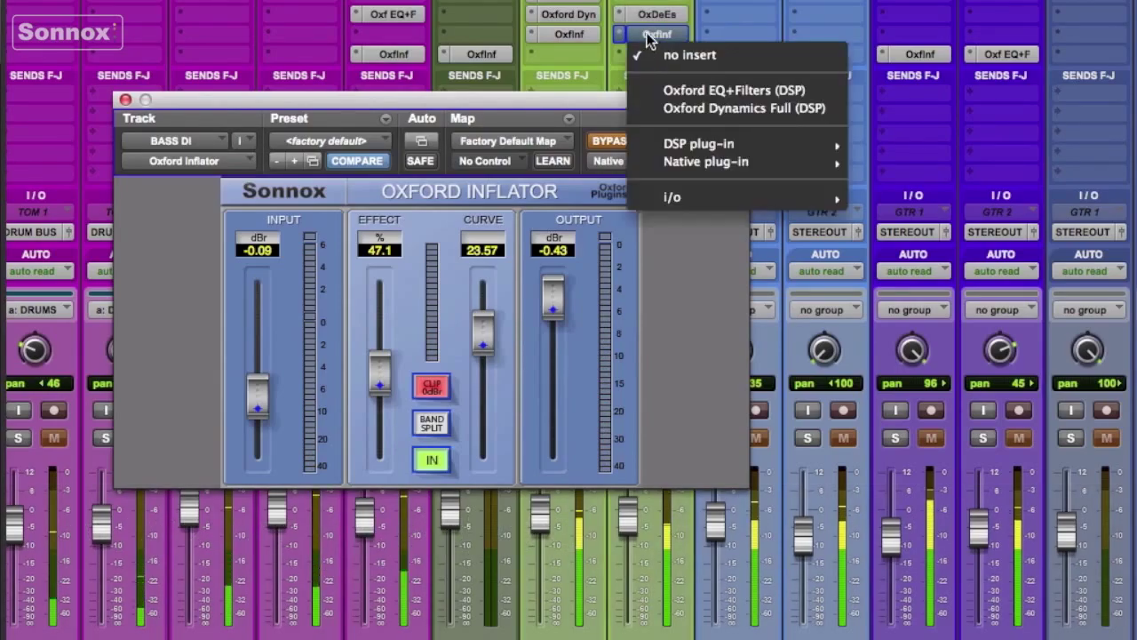
pyautogui.press('Escape')
pyautogui.keyDown('super'); pyautogui.click(649, 35); pyautogui.keyUp('super')
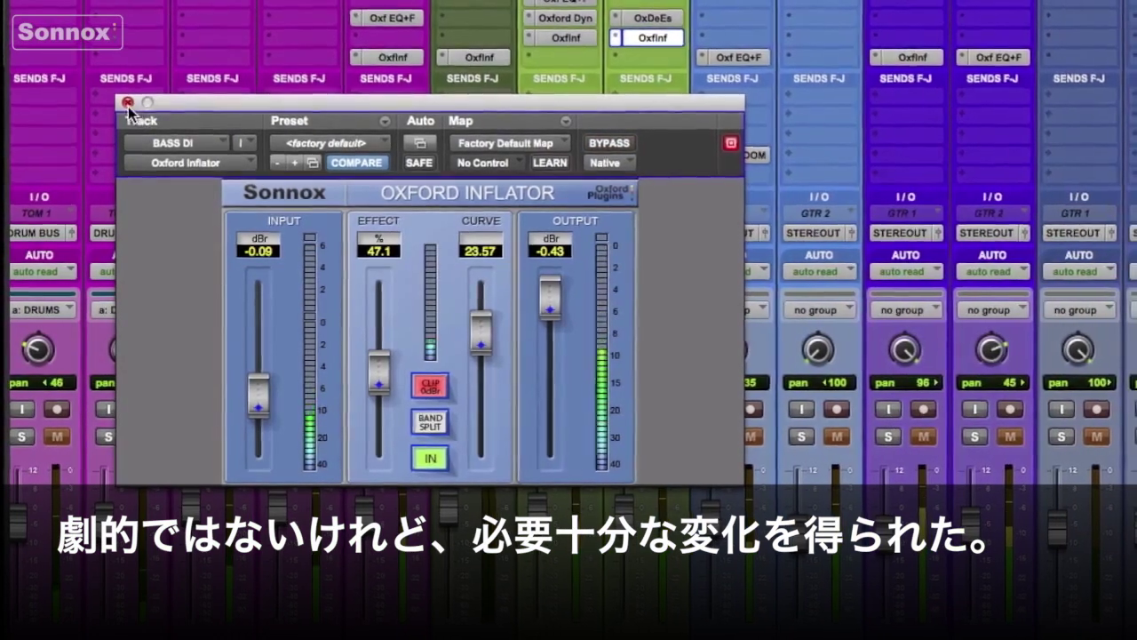
pyautogui.click(125, 100)
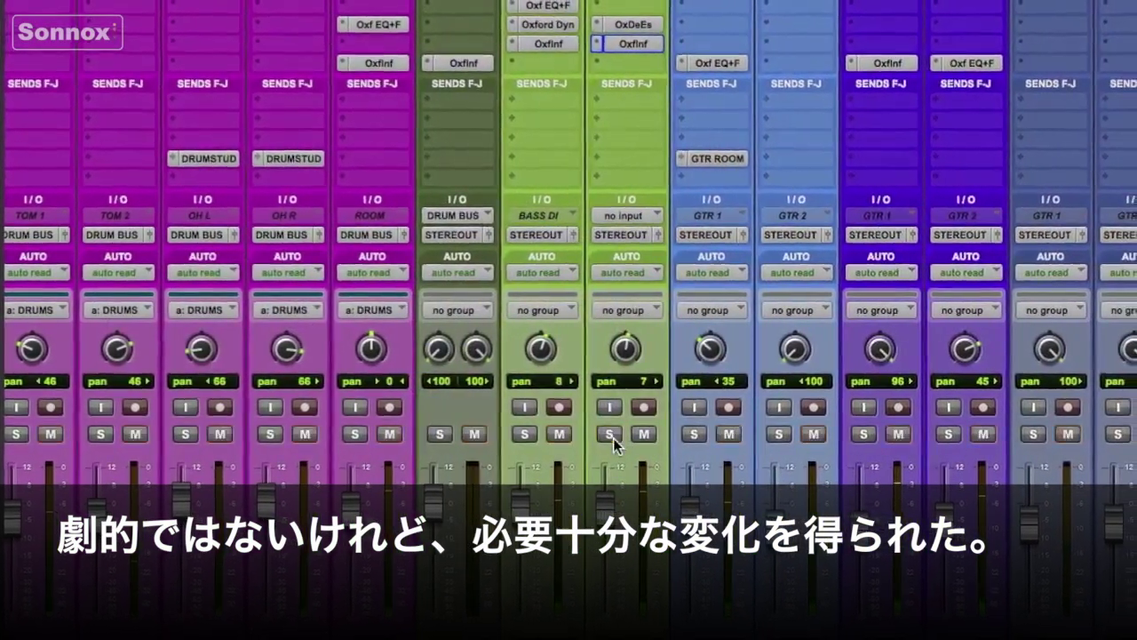
# Solo the Bass amp track, open its Oxford EQ, and bypass its Dynamics and Inflator inserts
pyautogui.click(620, 435)
pyautogui.click(515, 432)
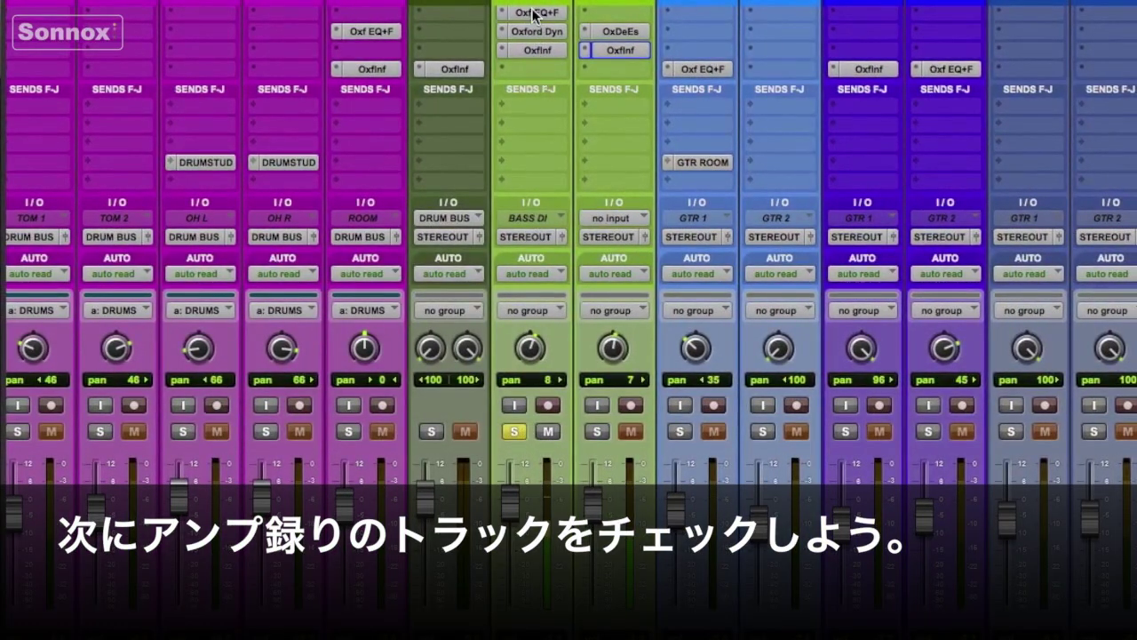
pyautogui.click(534, 12)
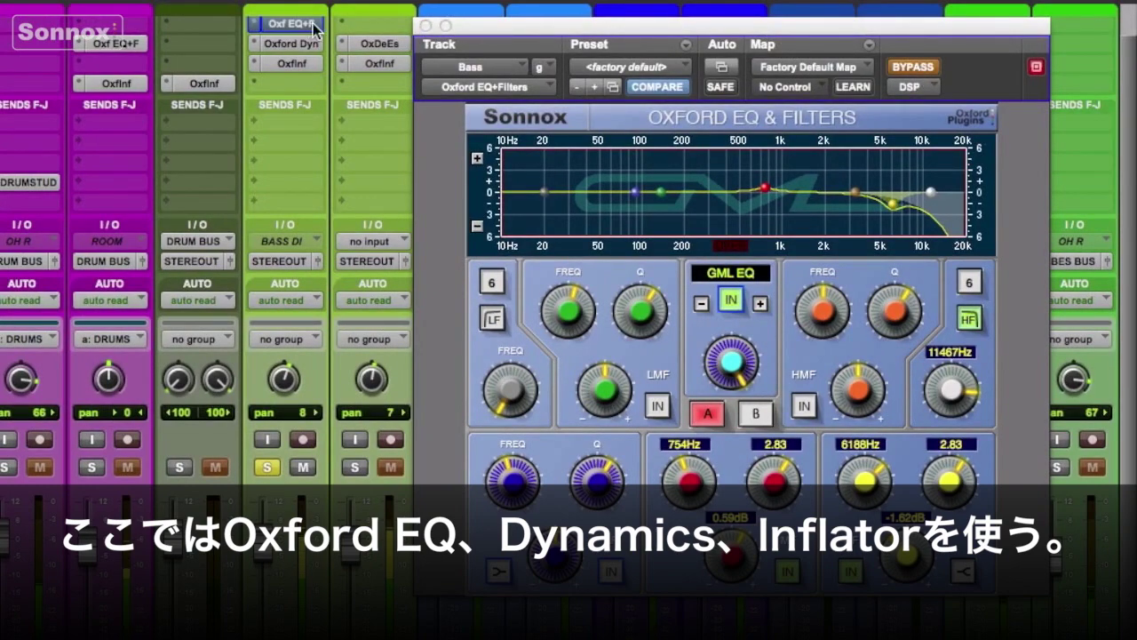
pyautogui.keyDown('super'); pyautogui.click(297, 46); pyautogui.keyUp('super')
pyautogui.keyDown('super'); pyautogui.click(293, 70); pyautogui.keyUp('super')
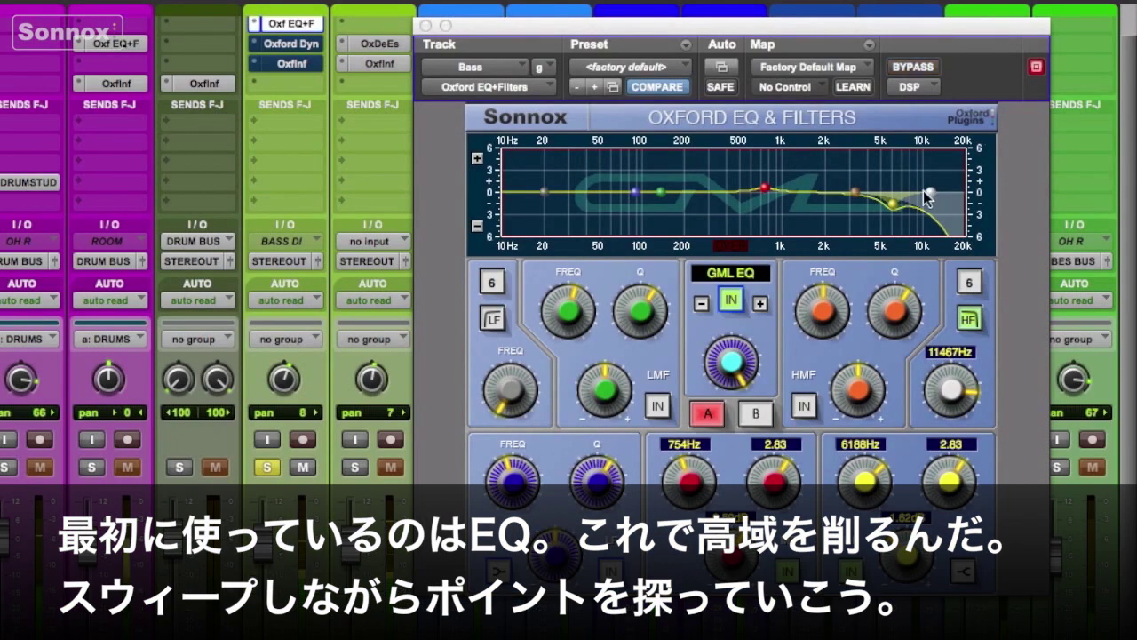
# Add a 12 dB high-cut near 10863 Hz and about -2 dB dips at 689 Hz and 1287 Hz
pyautogui.moveTo(893, 207); pyautogui.dragTo(882, 215)
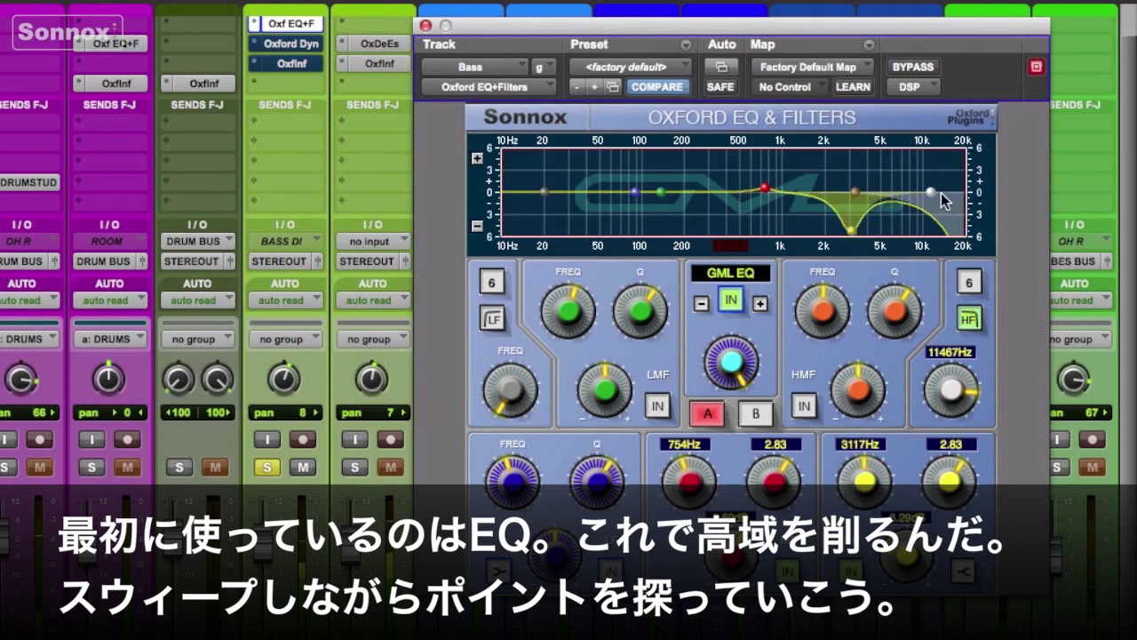
pyautogui.moveTo(941, 192)
pyautogui.mouseDown()
pyautogui.moveTo(845, 240)
pyautogui.moveTo(779, 253)
pyautogui.moveTo(929, 199)
pyautogui.mouseUp()
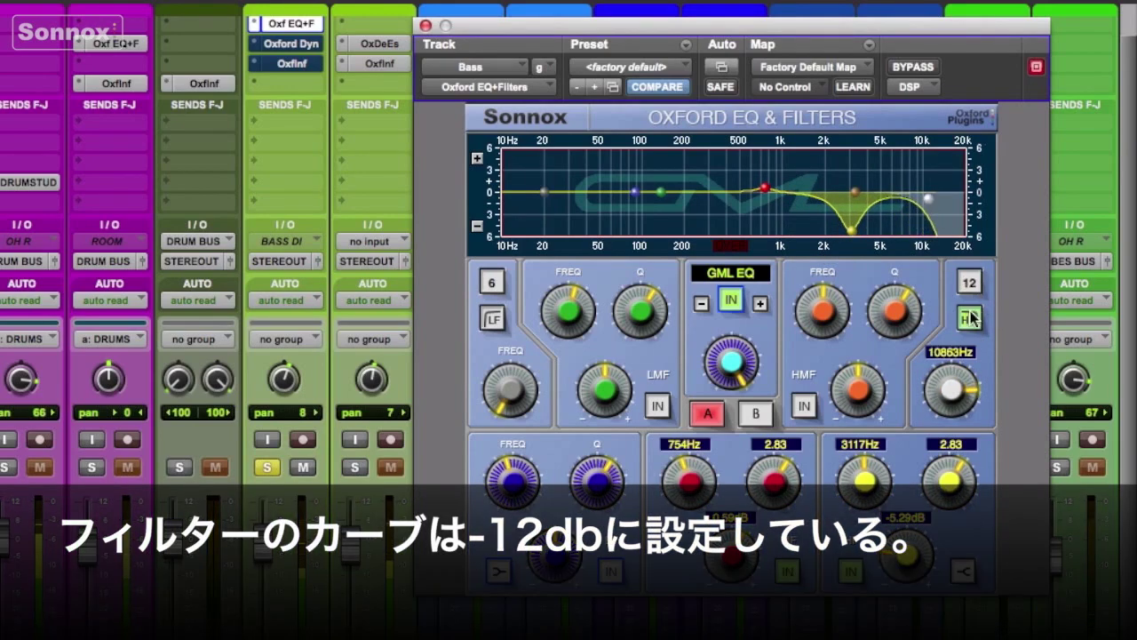
pyautogui.moveTo(835, 217); pyautogui.dragTo(763, 210)
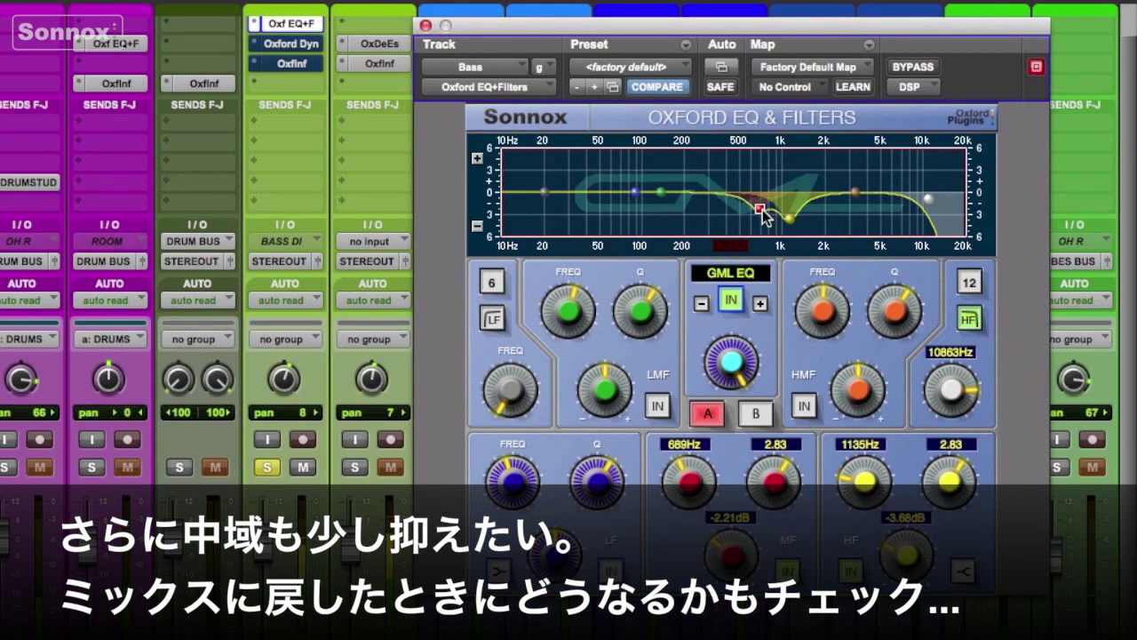
pyautogui.click(355, 467)
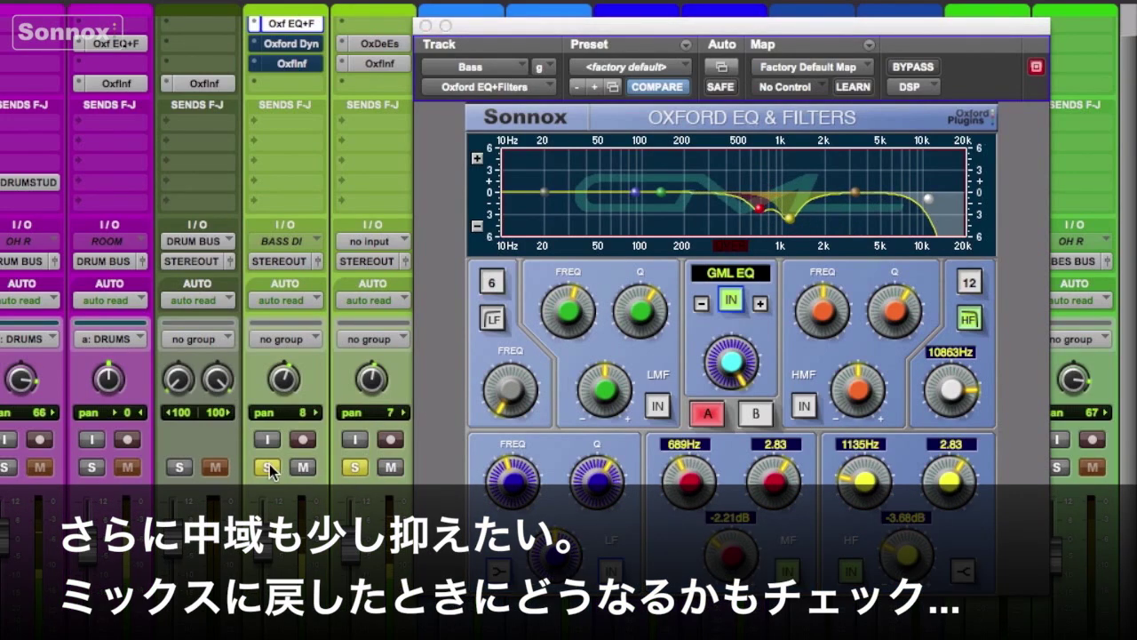
pyautogui.keyDown('alt'); pyautogui.click(270, 466); pyautogui.keyUp('alt')
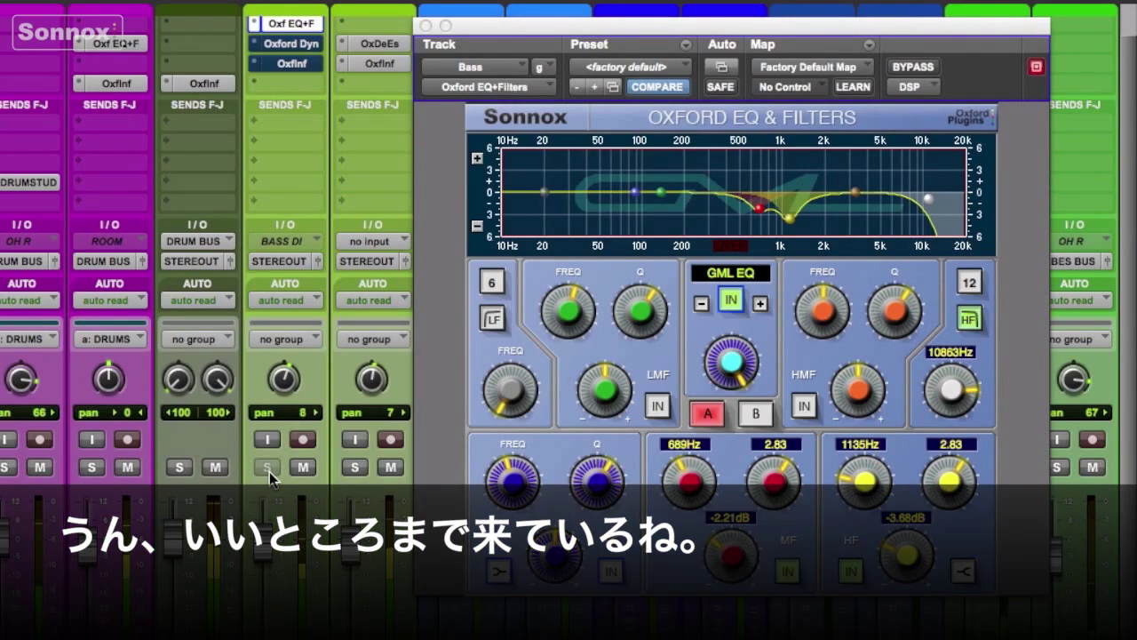
pyautogui.click(268, 469)
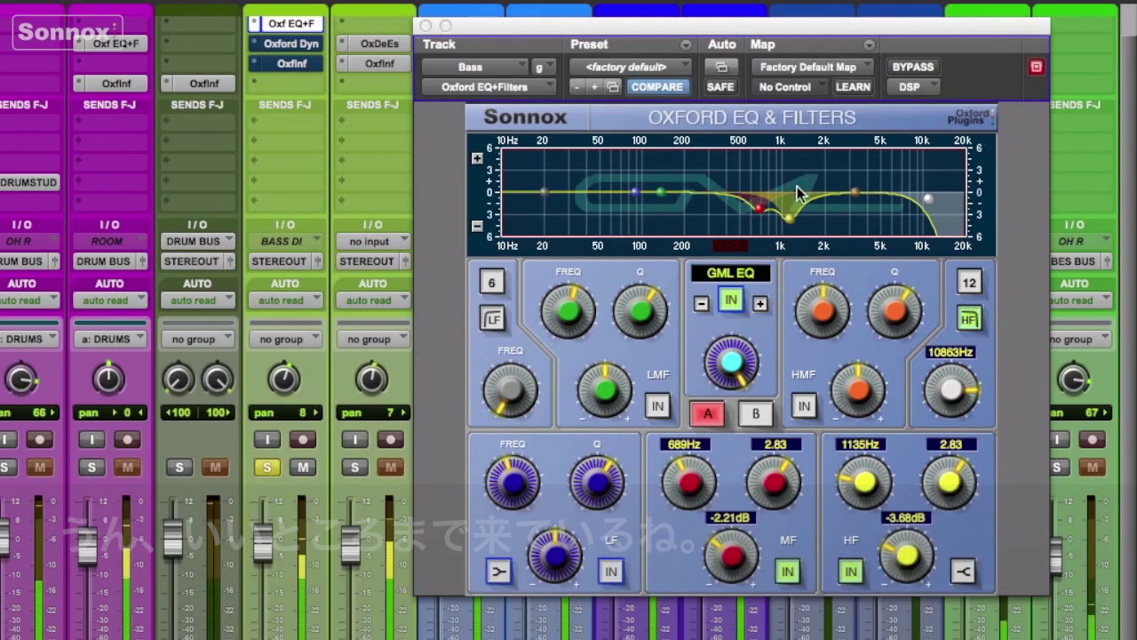
pyautogui.moveTo(788, 217); pyautogui.dragTo(821, 207)
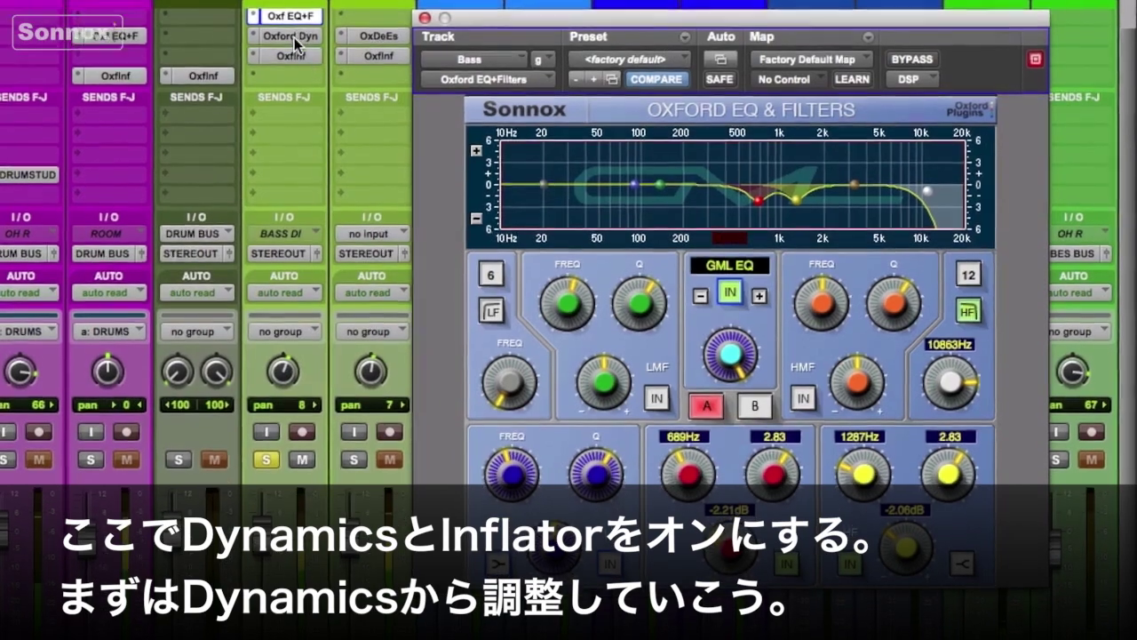
# Enable the Bass track's Oxford Dynamics at -12.9 dB threshold, 20 dB soft knee, adjusted make-up, Warmth on
pyautogui.click(293, 44)
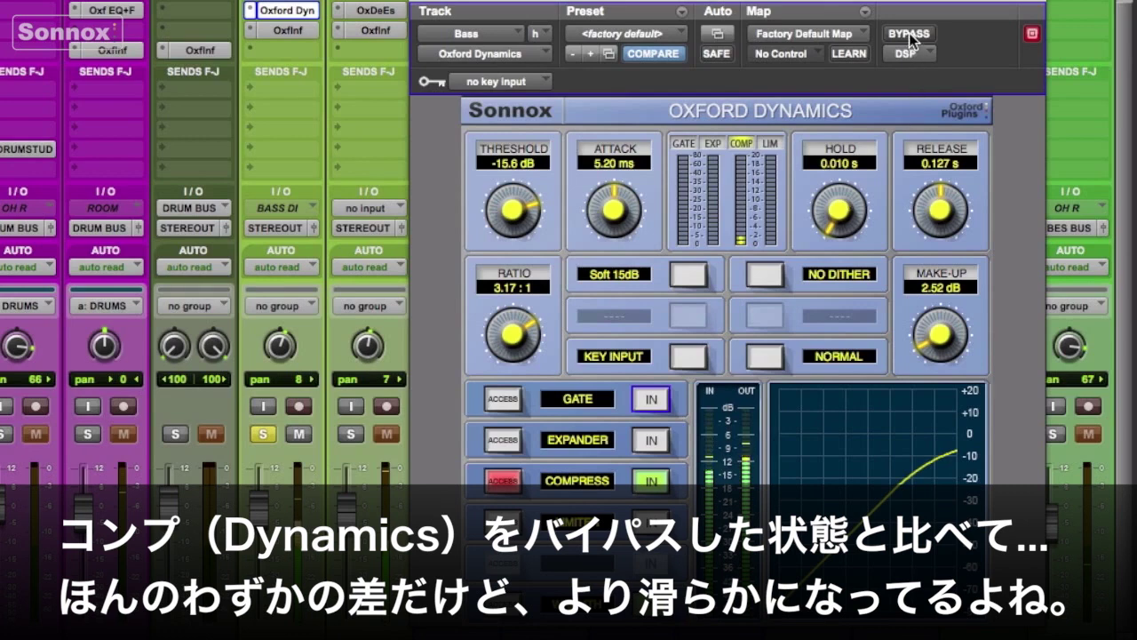
pyautogui.click(909, 33)
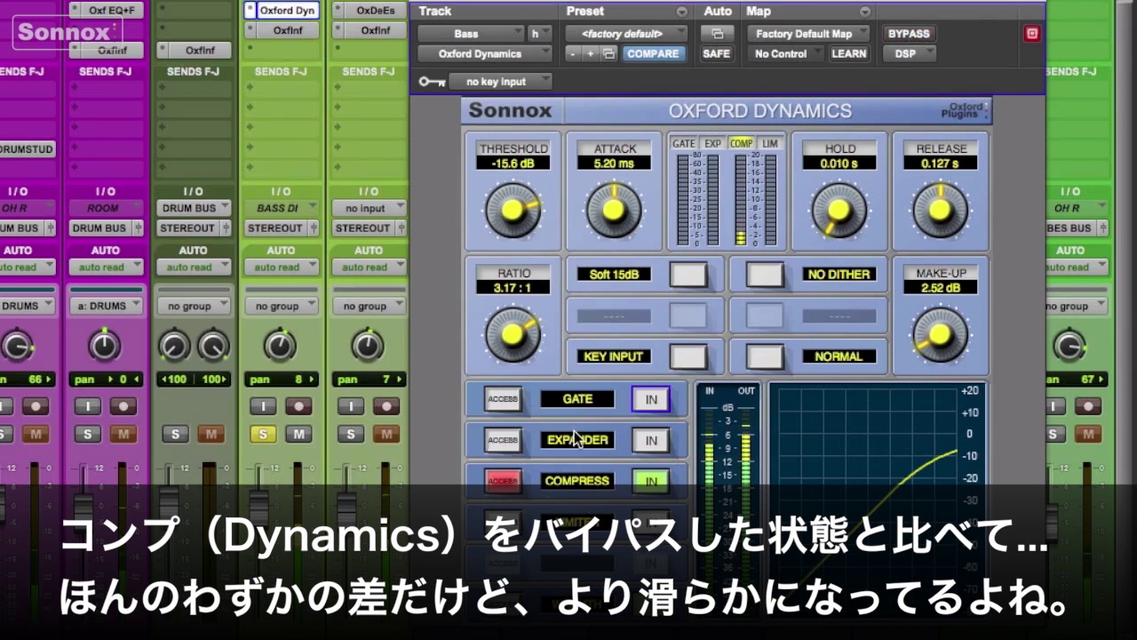
pyautogui.moveTo(508, 209); pyautogui.dragTo(483, 280)
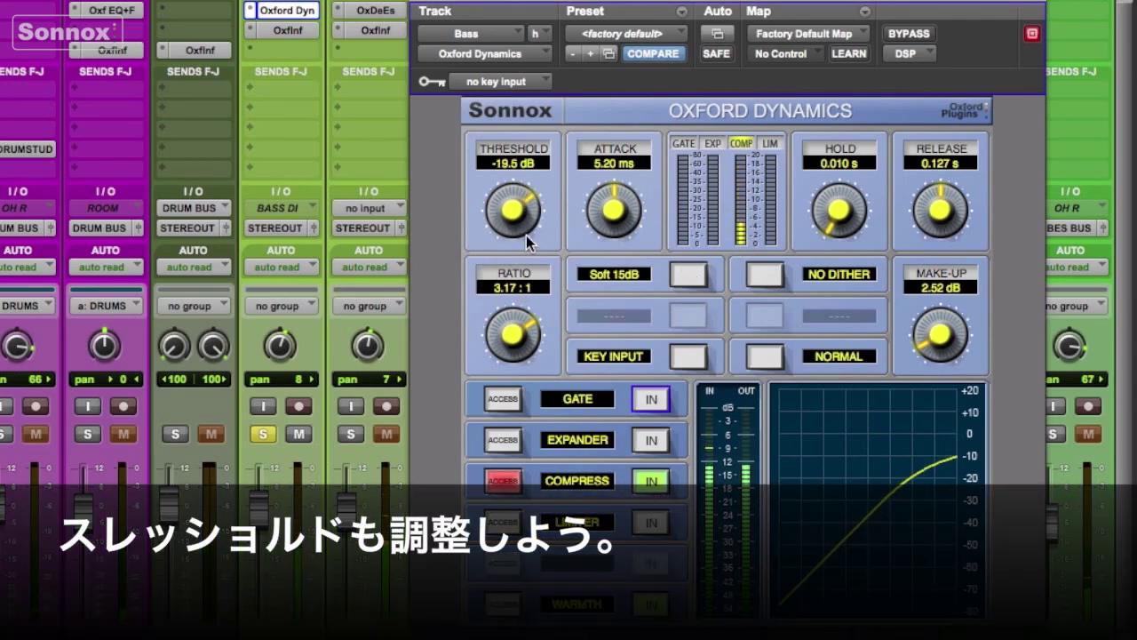
pyautogui.moveTo(526, 235); pyautogui.dragTo(533, 222)
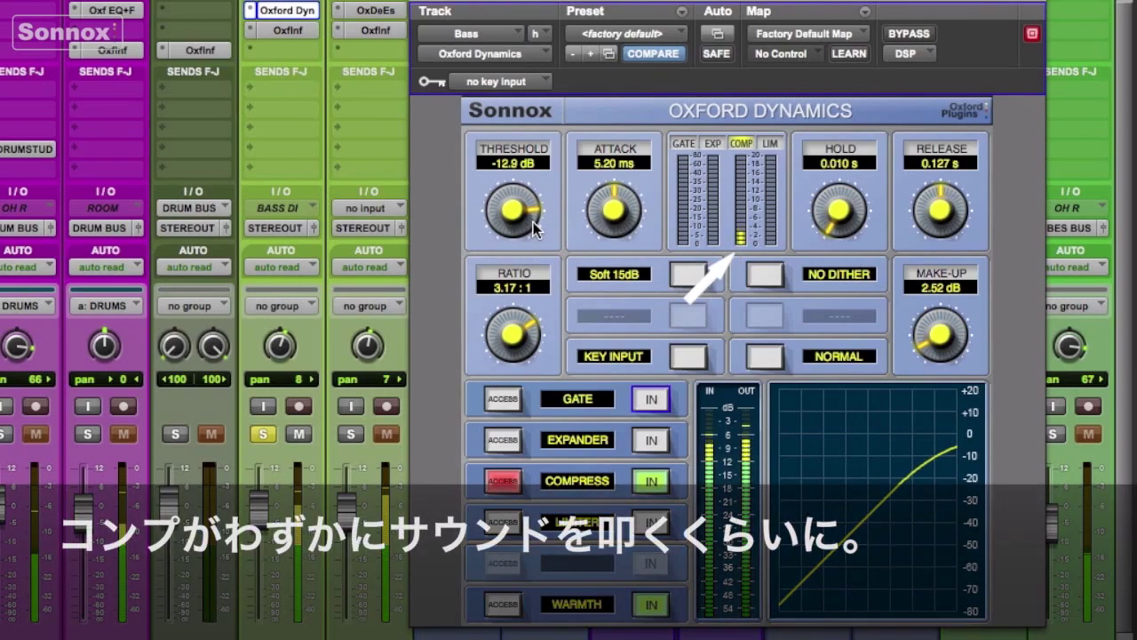
pyautogui.moveTo(931, 342)
pyautogui.mouseDown()
pyautogui.moveTo(937, 324)
pyautogui.moveTo(937, 354)
pyautogui.mouseUp()
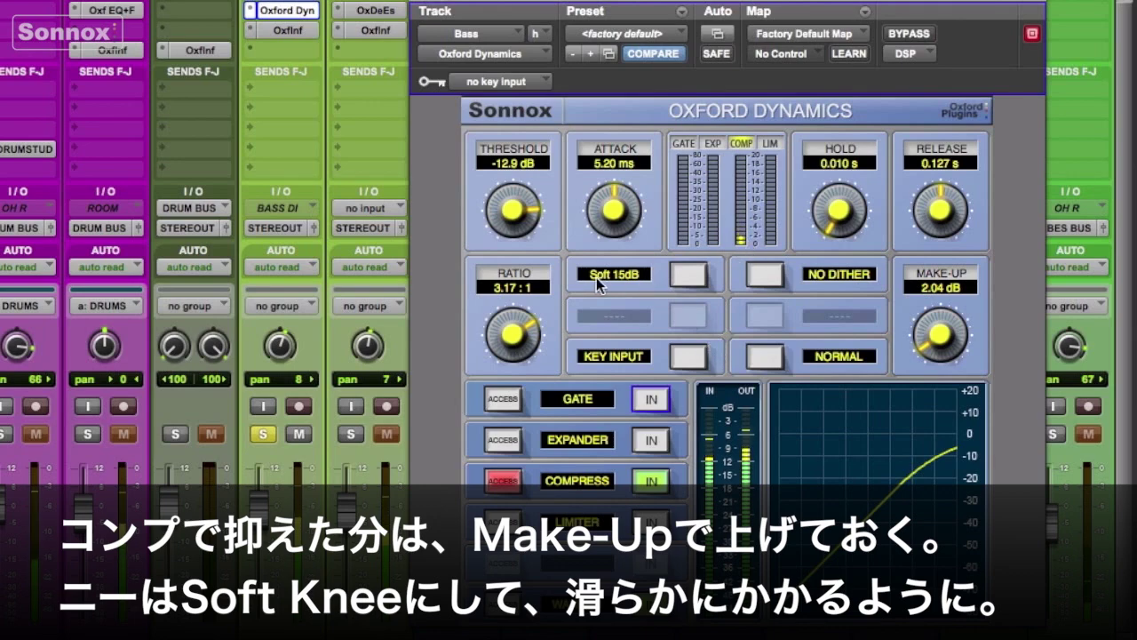
pyautogui.click(687, 275)
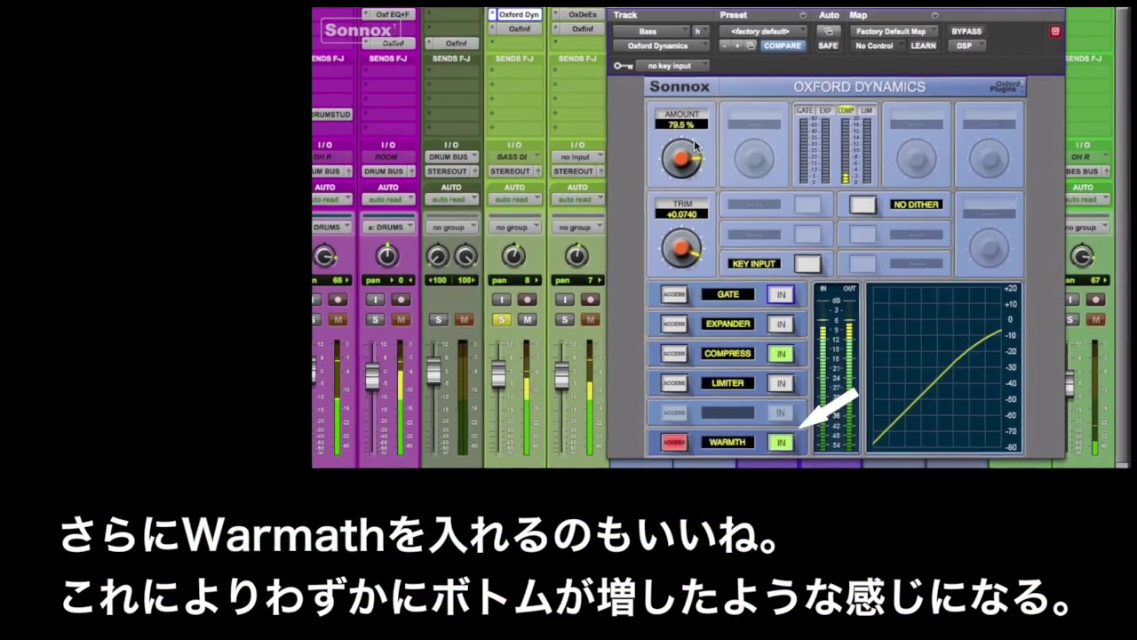
pyautogui.click(778, 444)
pyautogui.click(787, 441)
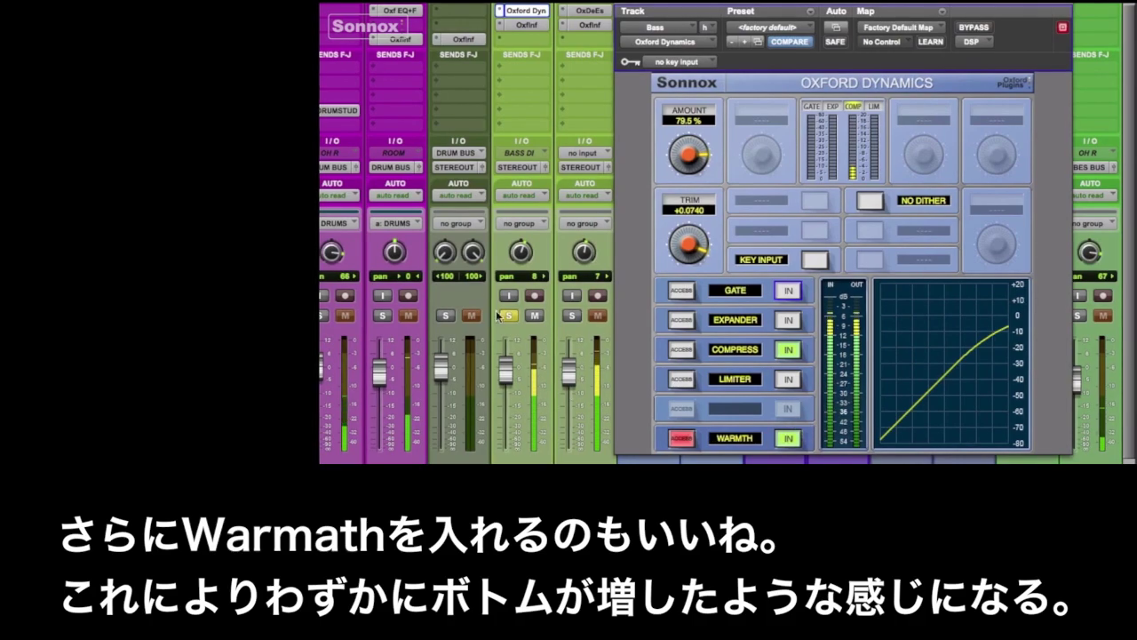
pyautogui.click(530, 29)
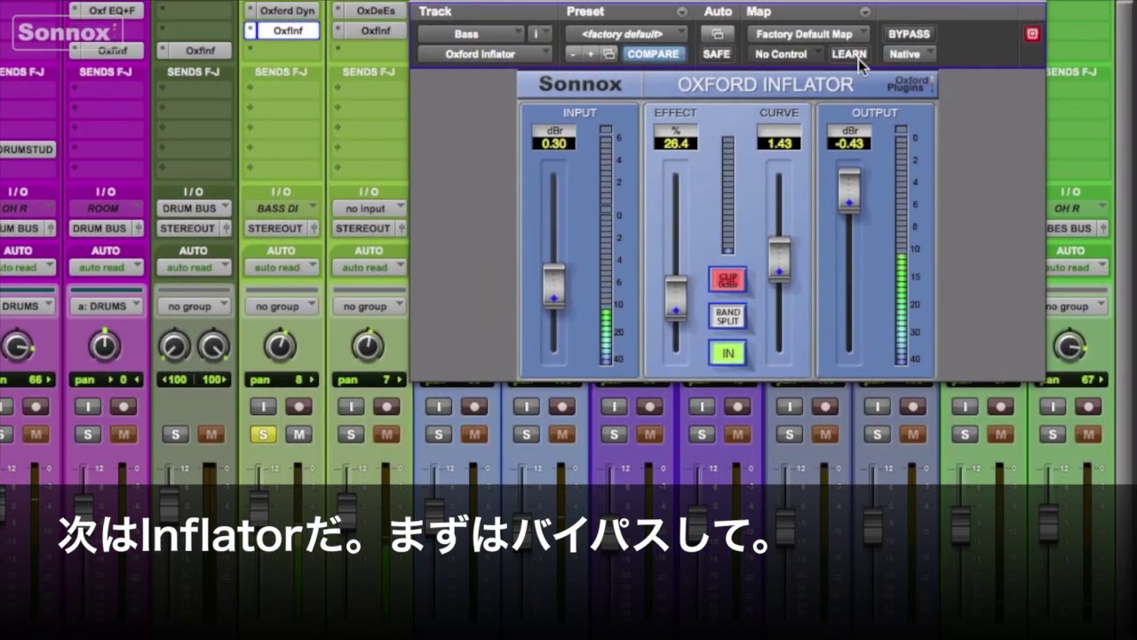
# Set the Bass Inflator to Curve 17.14, Effect 41.4, Input 0.56 and Output -0.60 dBr
pyautogui.click(920, 35)
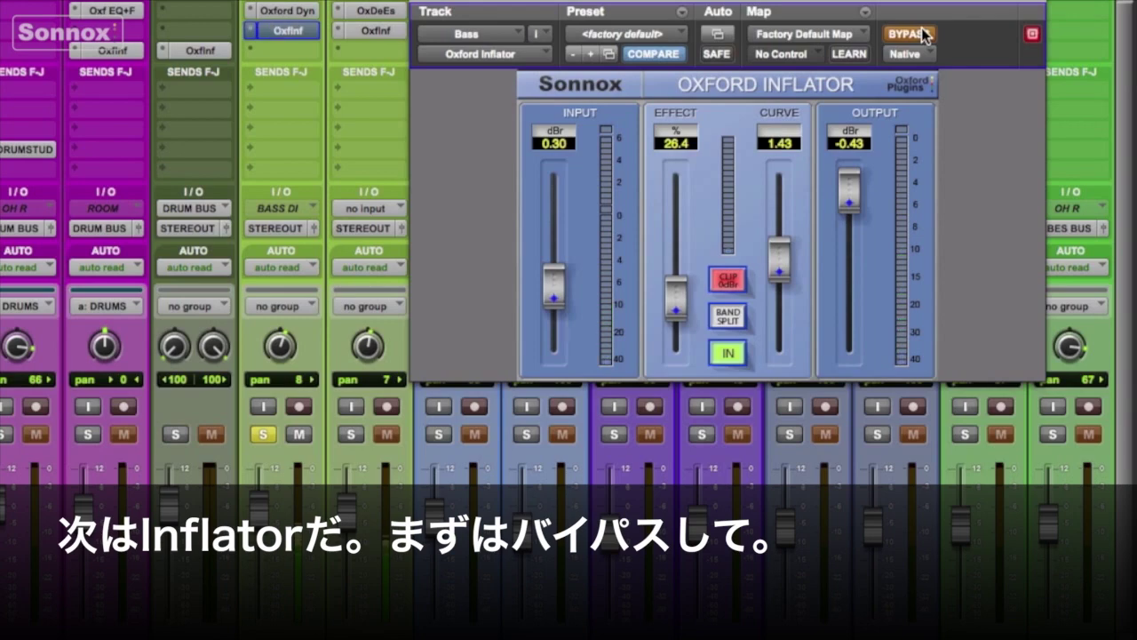
pyautogui.click(921, 34)
pyautogui.moveTo(789, 257); pyautogui.dragTo(780, 243)
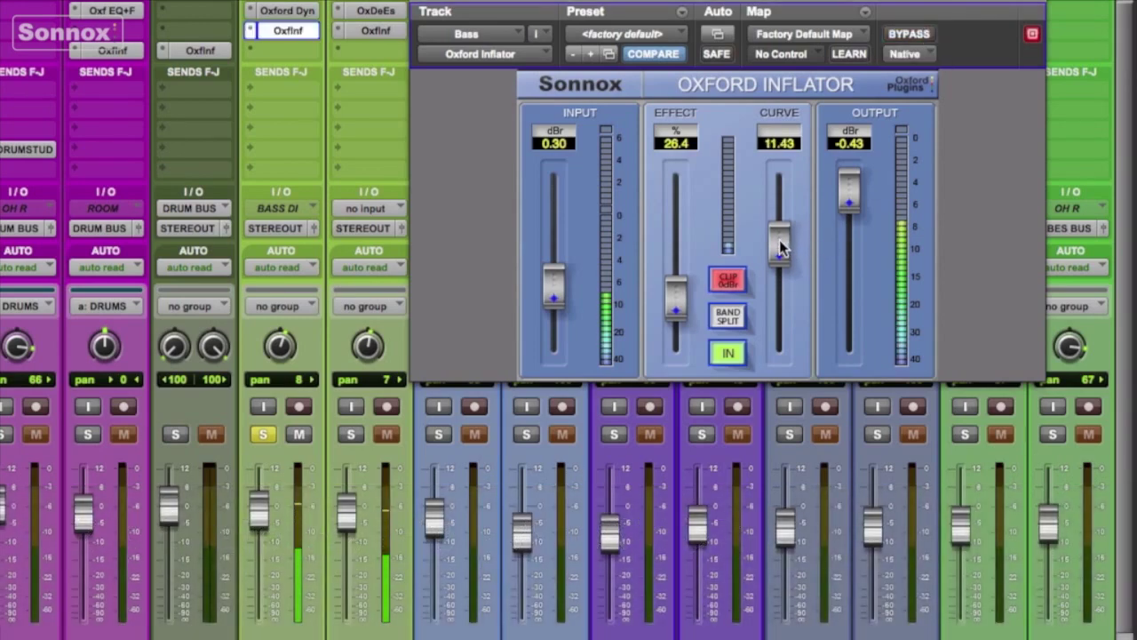
pyautogui.moveTo(670, 305); pyautogui.dragTo(673, 287)
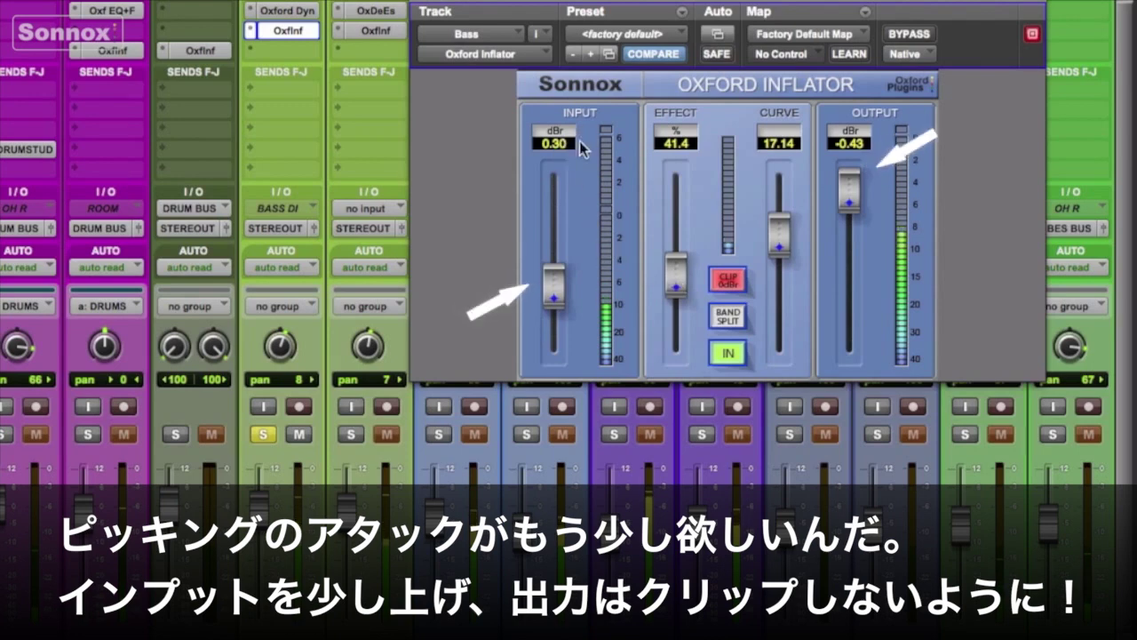
pyautogui.moveTo(555, 284); pyautogui.dragTo(557, 272)
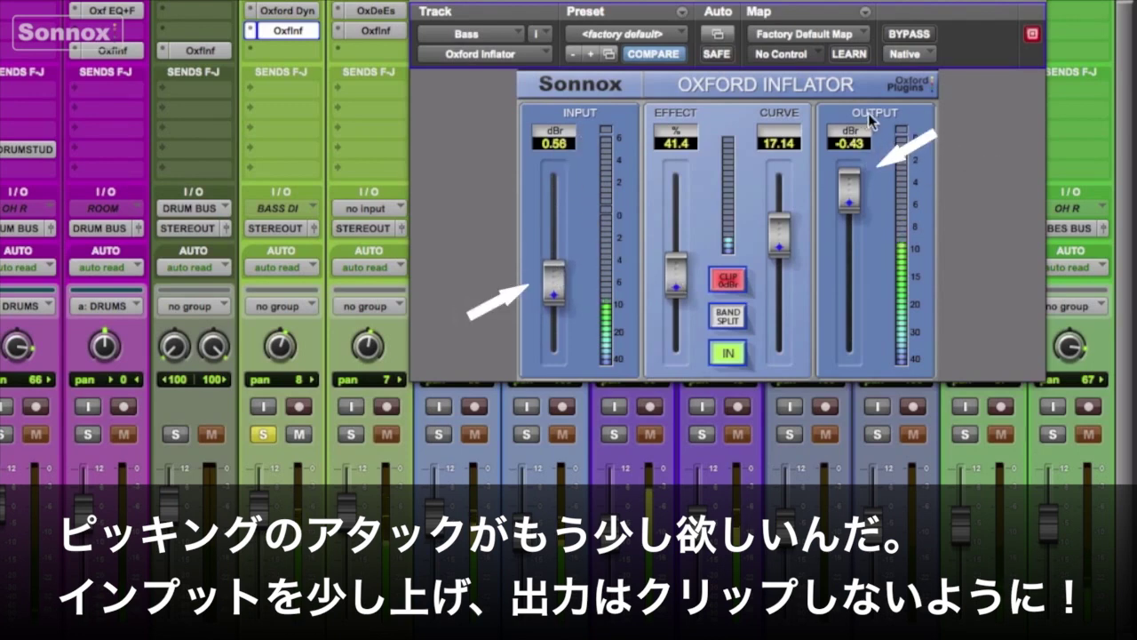
pyautogui.moveTo(857, 182); pyautogui.dragTo(858, 193)
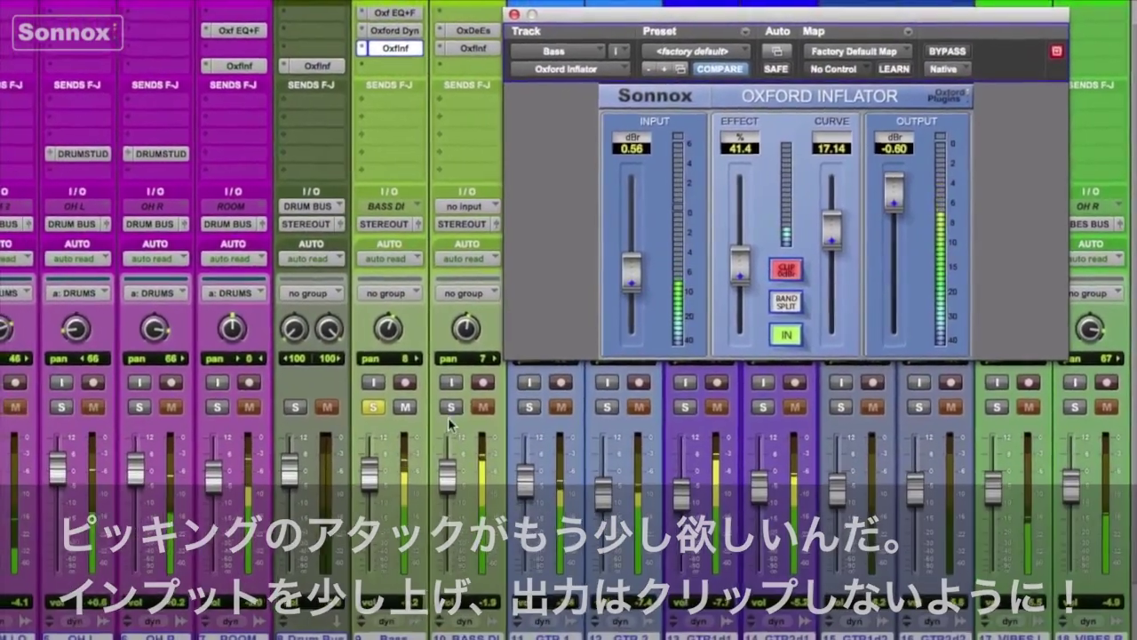
pyautogui.click(398, 419)
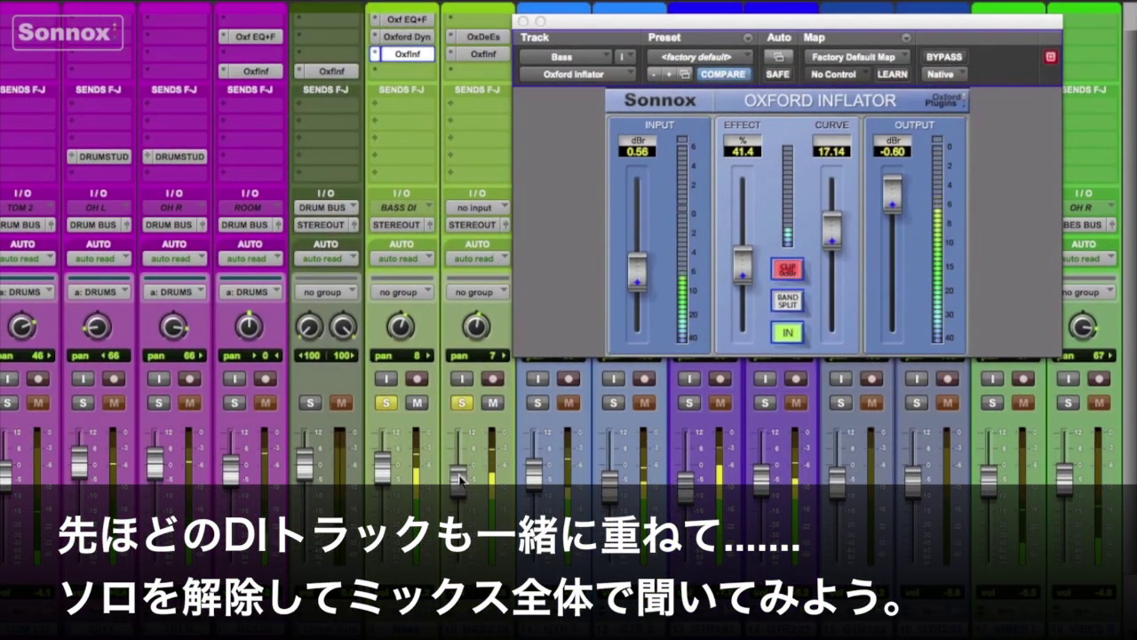
# Solo the drums, Drum Bus, BASS DI, ROOM.1 and STUDIO returns together, then close the Inflator window
pyautogui.keyDown('alt'); pyautogui.click(386, 407); pyautogui.keyUp('alt')
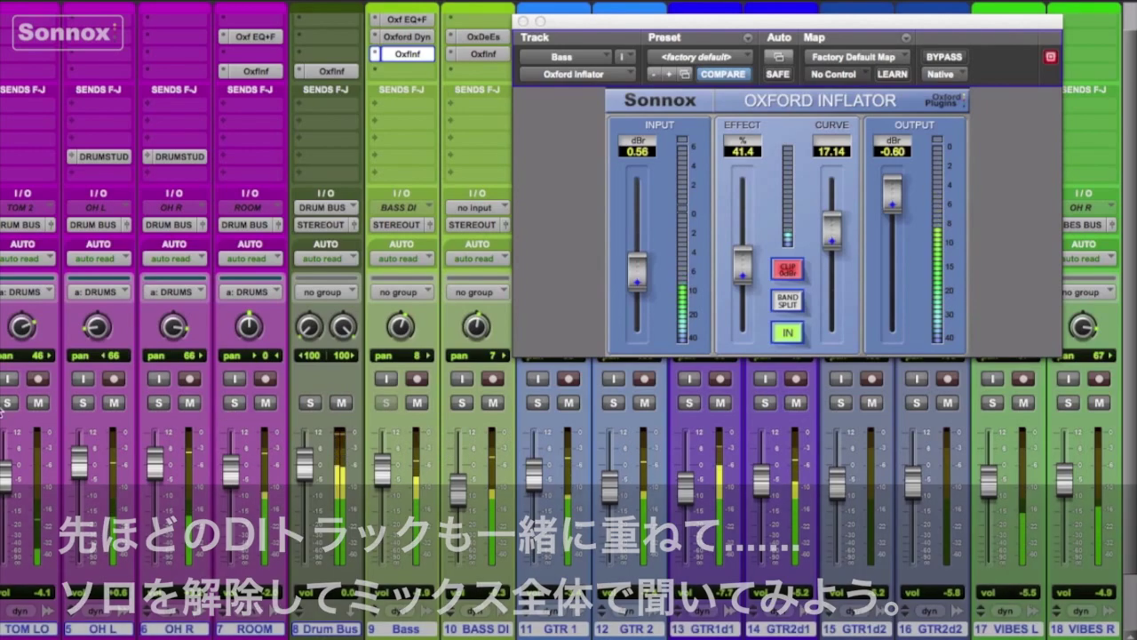
pyautogui.click(7, 403)
pyautogui.click(312, 403)
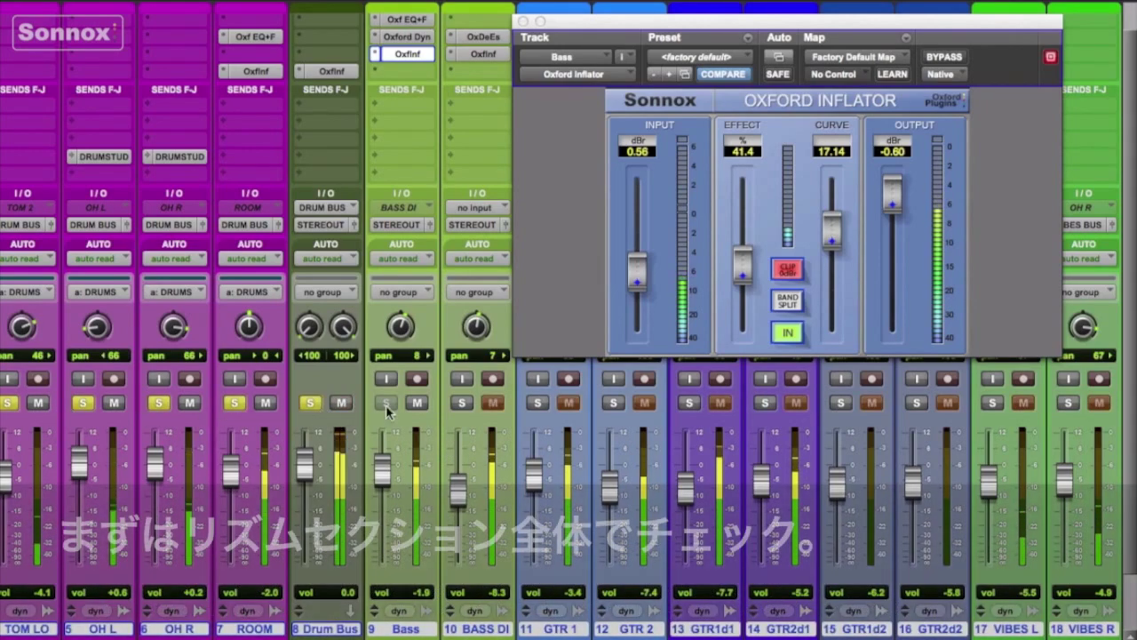
pyautogui.click(459, 404)
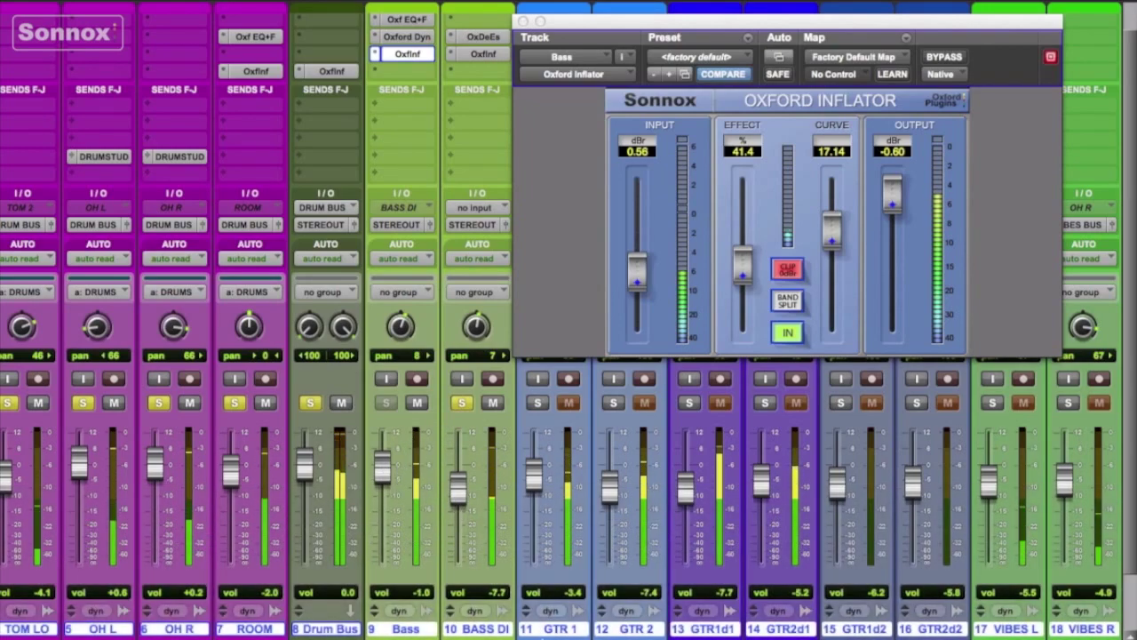
pyautogui.hscroll(10, 698, 401)
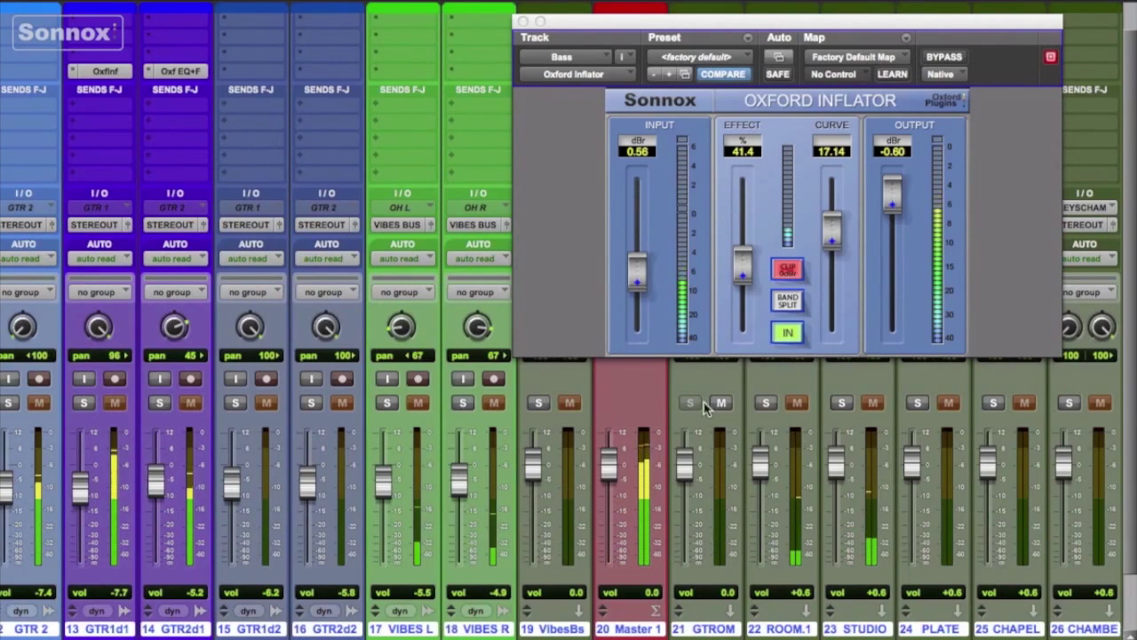
pyautogui.click(766, 403)
pyautogui.click(841, 402)
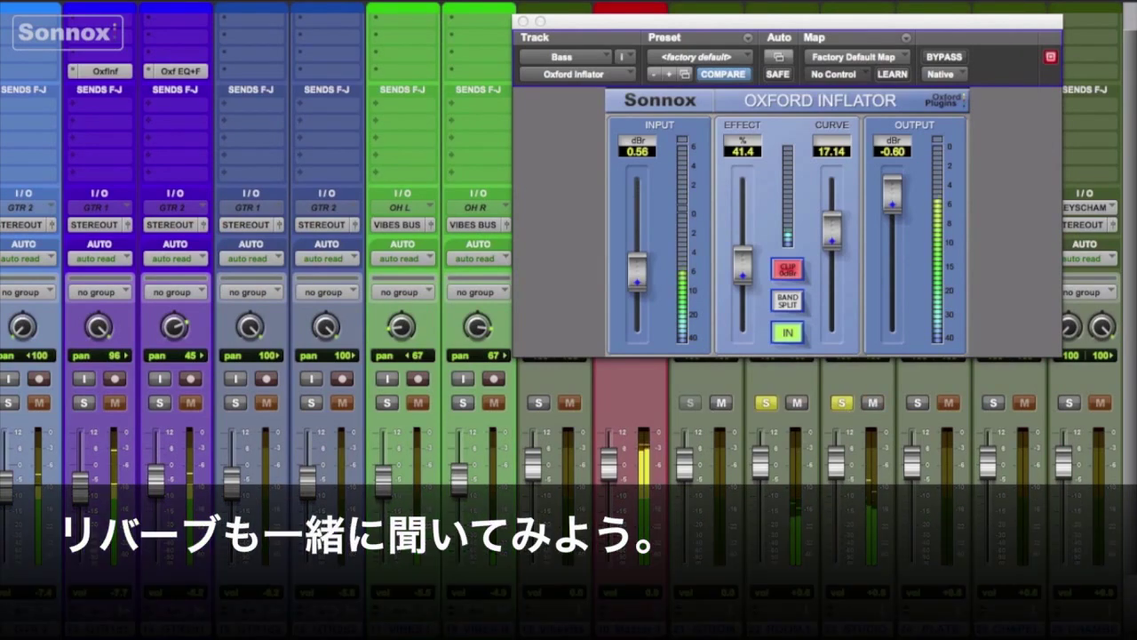
pyautogui.hscroll(-10, 568, 408)
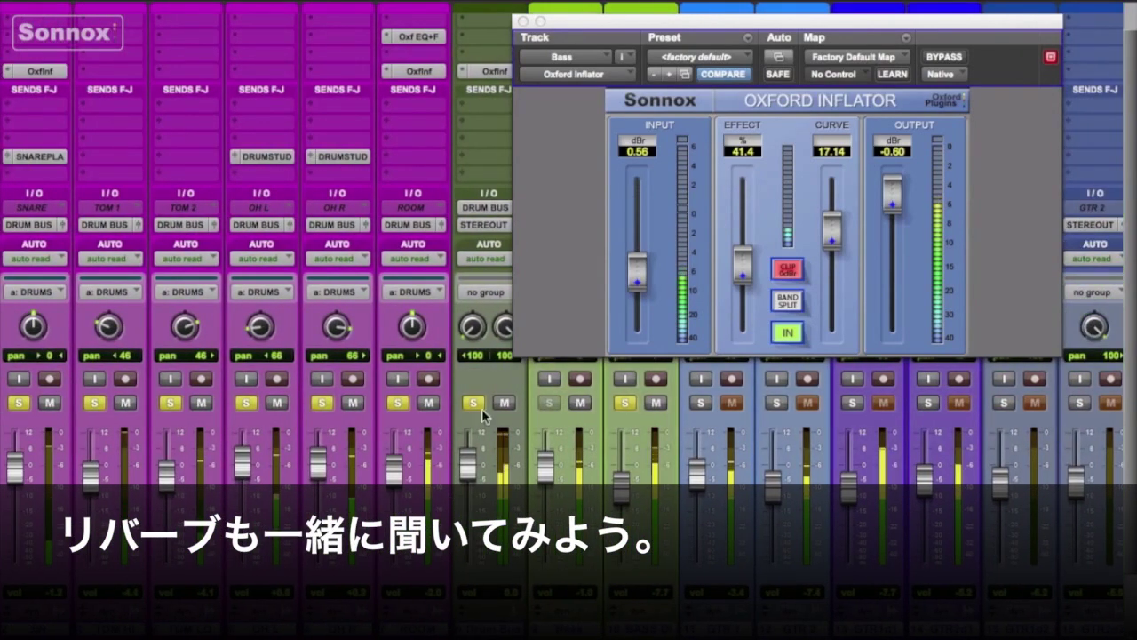
pyautogui.click(525, 21)
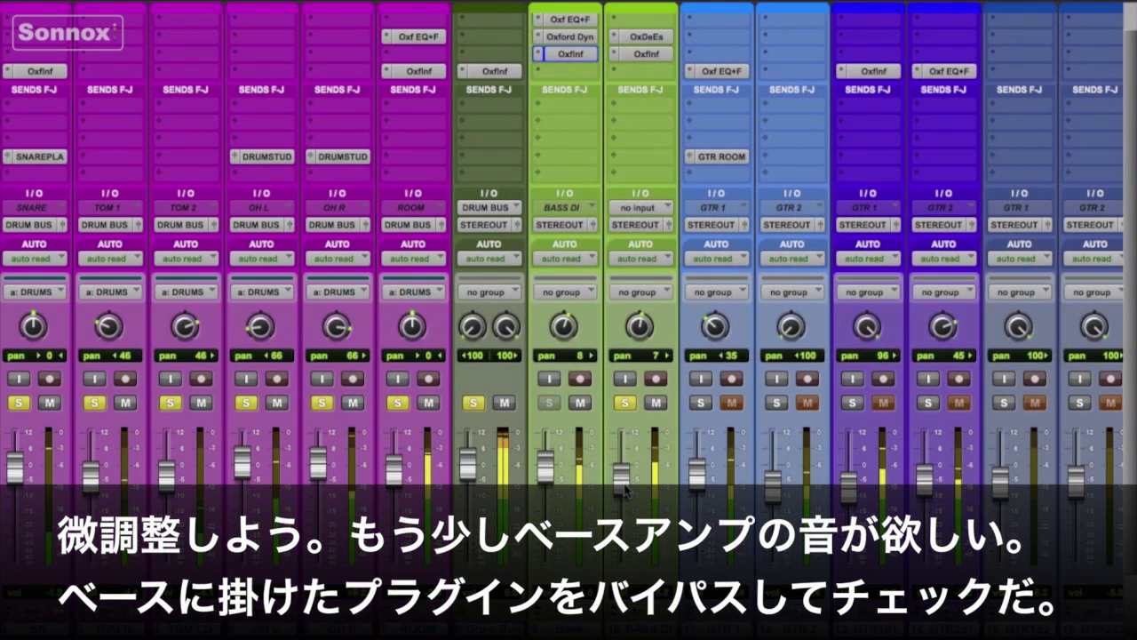
# Bypass all five inserts on the Bass and BASS DI tracks to compare, then re-enable each one
pyautogui.keyDown('super'); pyautogui.click(637, 54); pyautogui.keyUp('super')
pyautogui.keyDown('super'); pyautogui.click(637, 37); pyautogui.keyUp('super')
pyautogui.keyDown('super'); pyautogui.click(565, 55); pyautogui.keyUp('super')
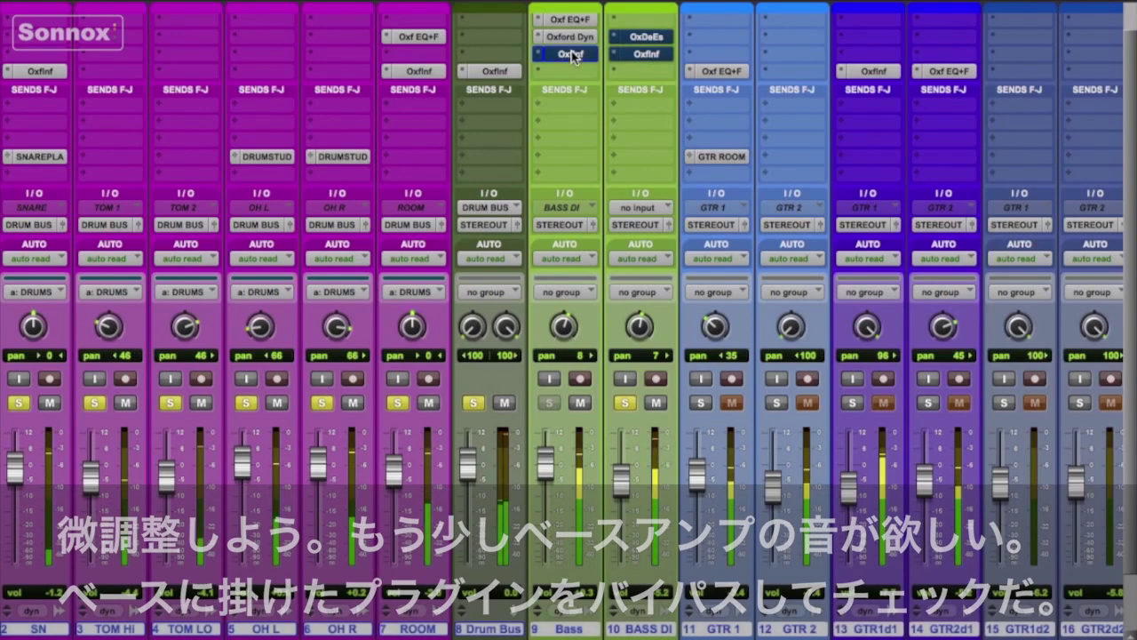
pyautogui.keyDown('super'); pyautogui.click(573, 37); pyautogui.keyUp('super')
pyautogui.keyDown('super'); pyautogui.click(570, 19); pyautogui.keyUp('super')
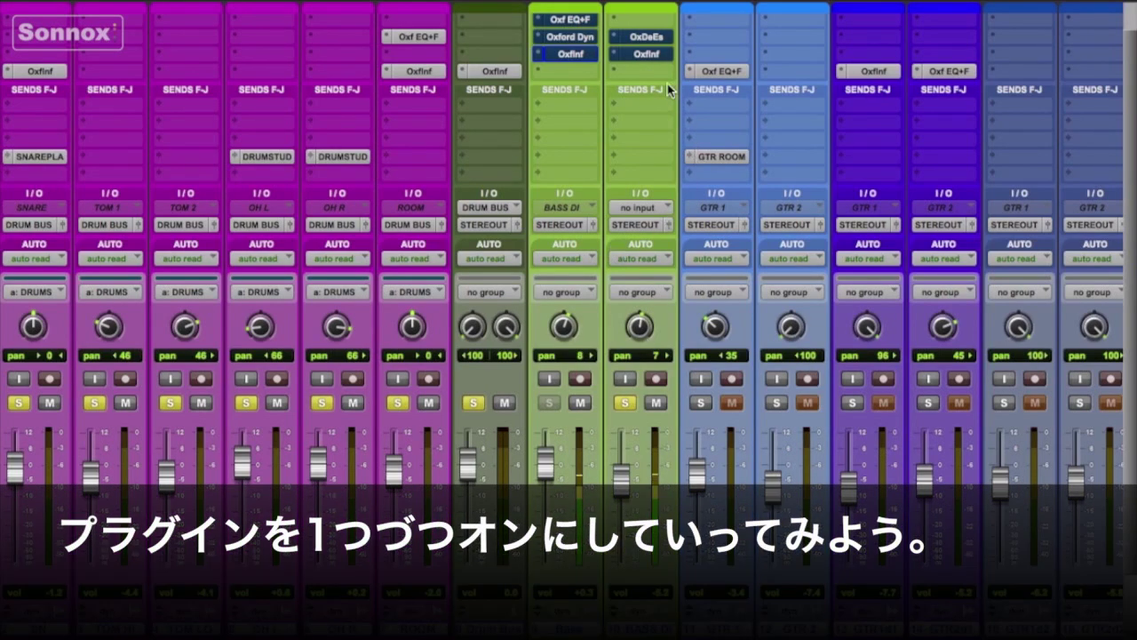
pyautogui.keyDown('super'); pyautogui.click(646, 55); pyautogui.keyUp('super')
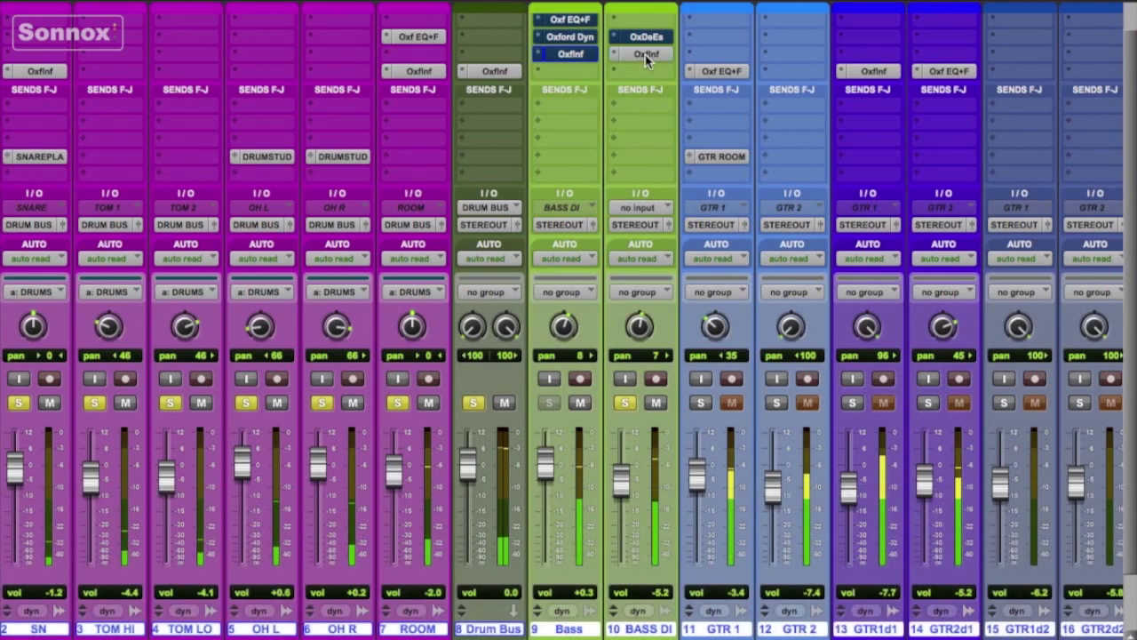
pyautogui.keyDown('super'); pyautogui.click(643, 38); pyautogui.keyUp('super')
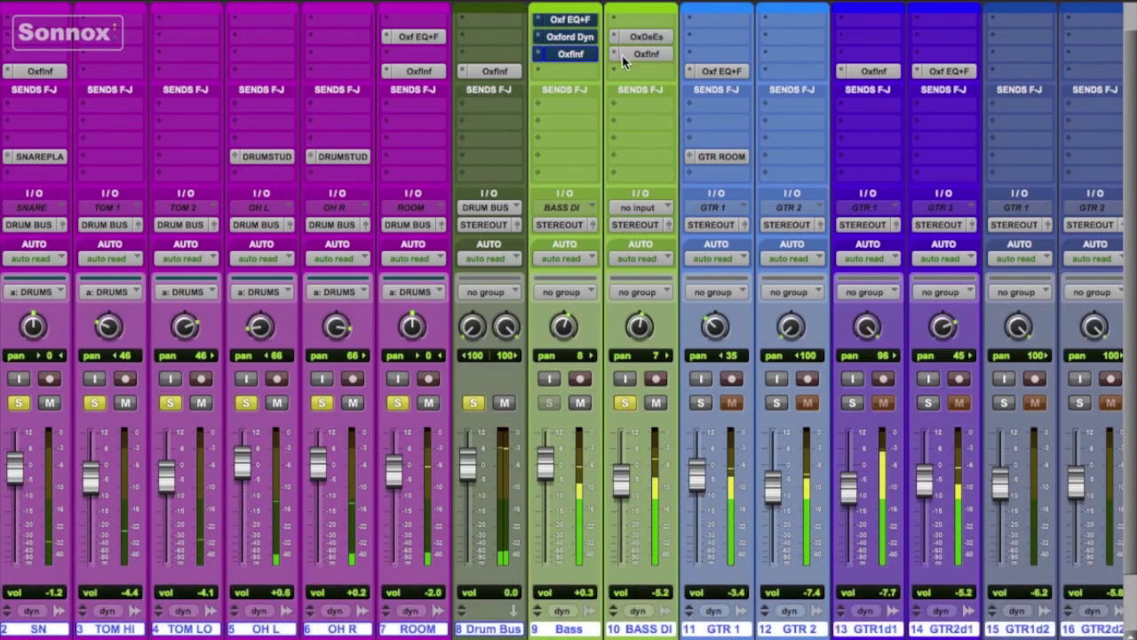
pyautogui.keyDown('super'); pyautogui.click(570, 21); pyautogui.keyUp('super')
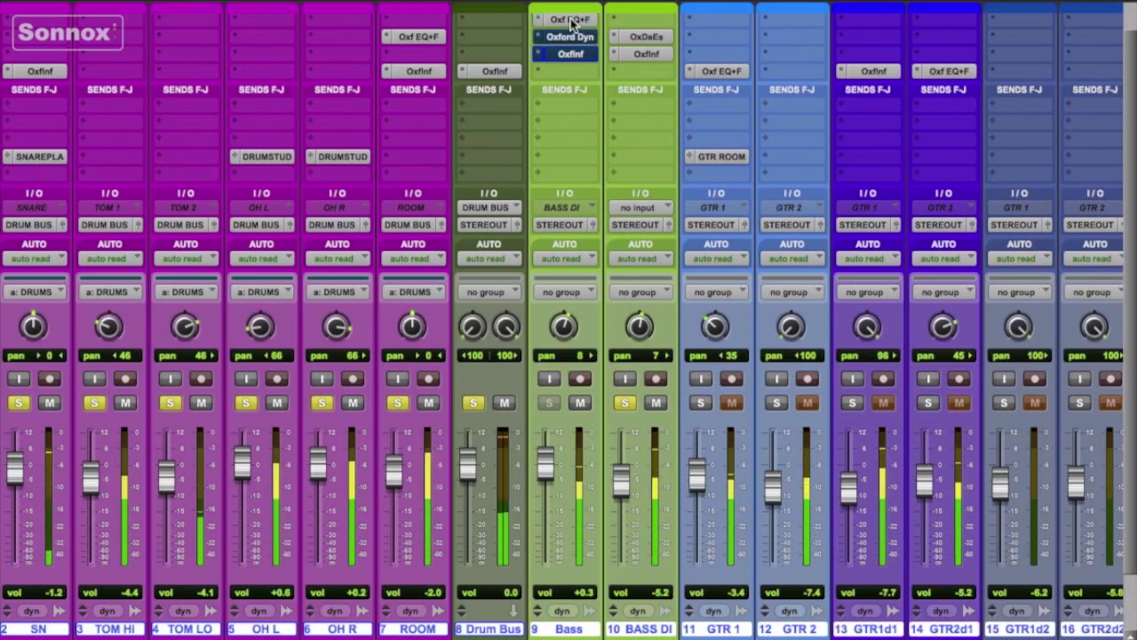
pyautogui.keyDown('super'); pyautogui.click(572, 37); pyautogui.keyUp('super')
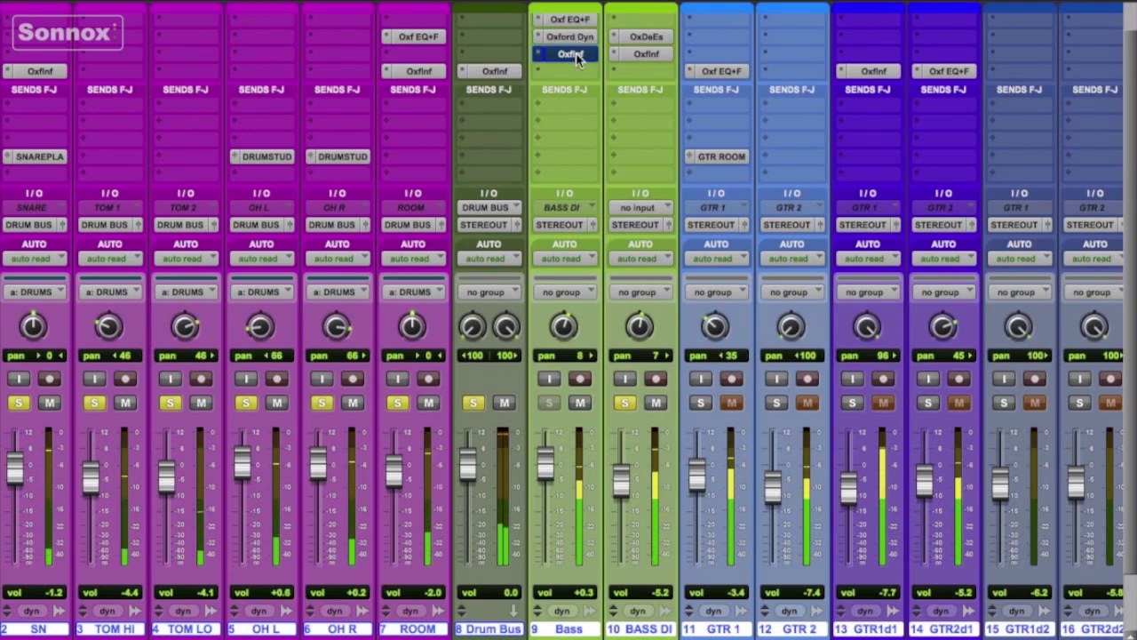
pyautogui.keyDown('super'); pyautogui.click(570, 55); pyautogui.keyUp('super')
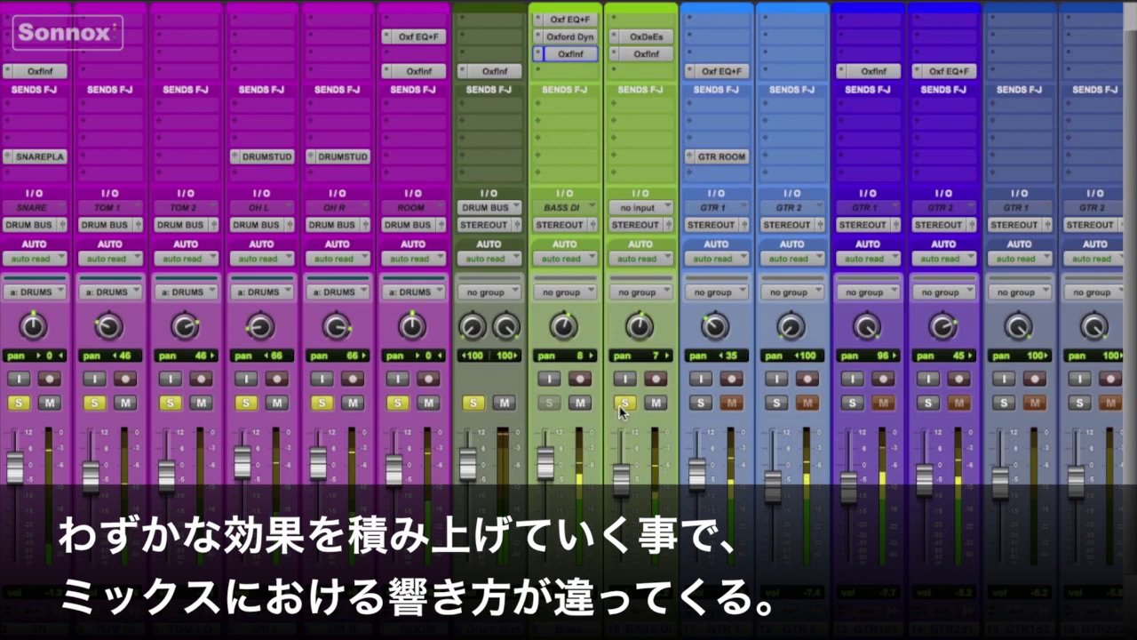
# Clear all solos, then solo Bass, BASS DI and the four guitar tracks
pyautogui.keyDown('alt'); pyautogui.click(621, 406); pyautogui.keyUp('alt')
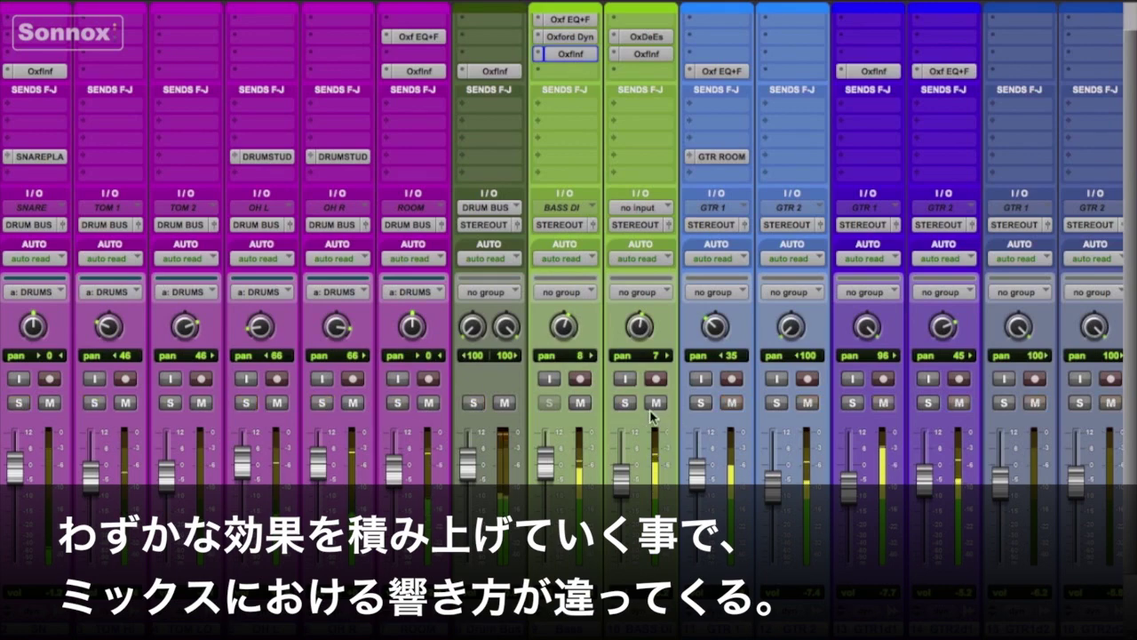
pyautogui.click(549, 403)
pyautogui.click(627, 404)
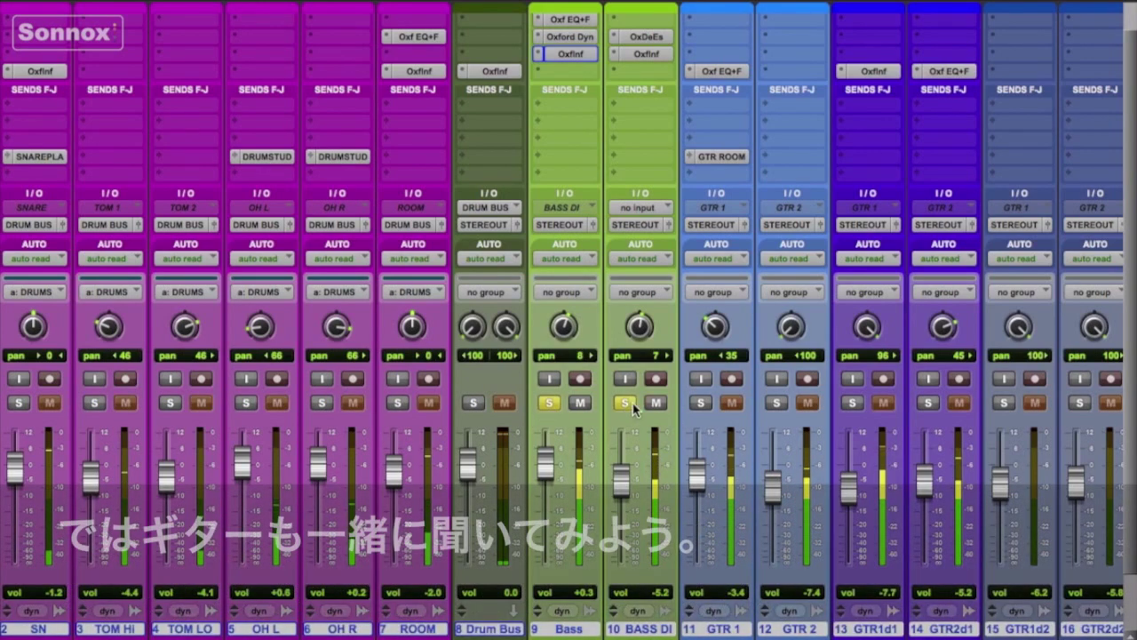
pyautogui.click(851, 402)
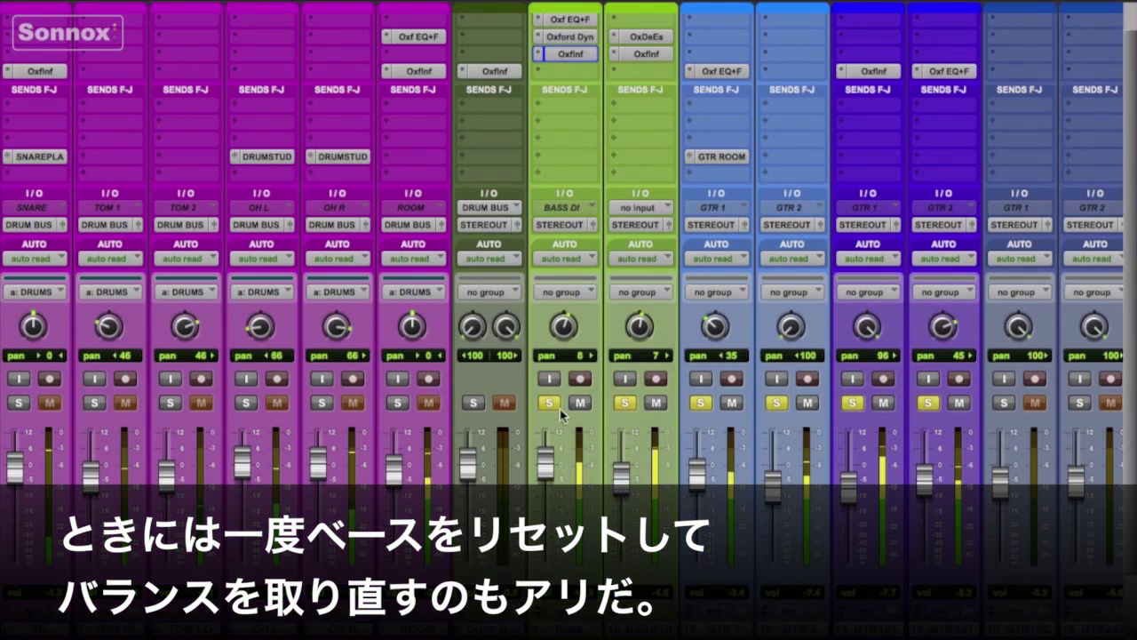
# Settle the BASS DI fader at about -2.2 dB and clear all solos for the full mix
pyautogui.moveTo(629, 479); pyautogui.dragTo(629, 561)
pyautogui.moveTo(545, 463); pyautogui.dragTo(546, 561)
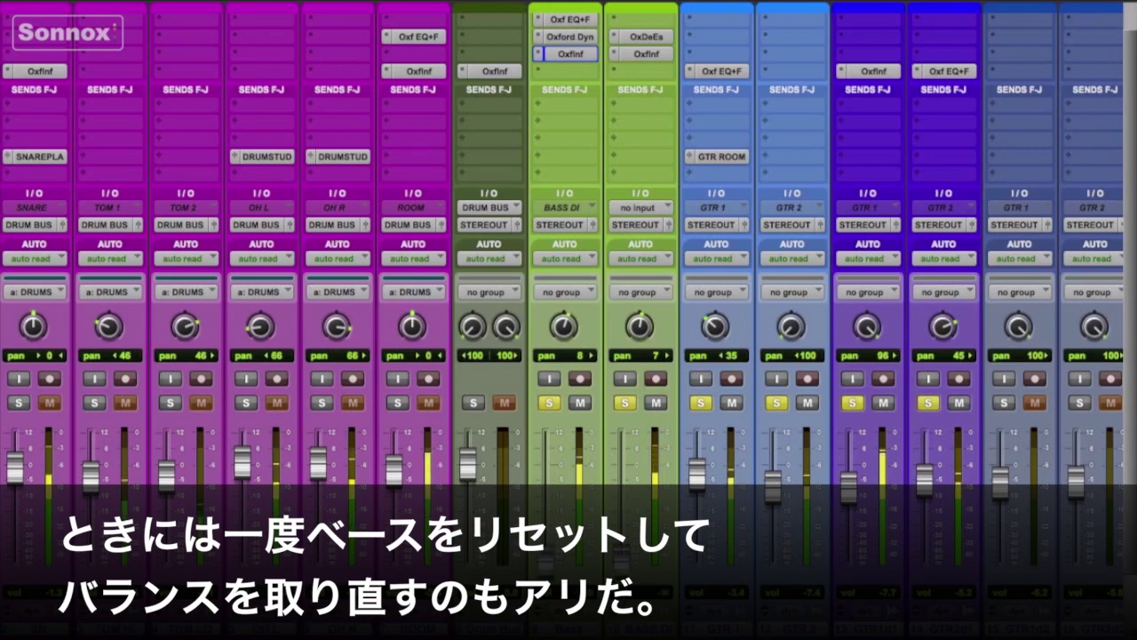
pyautogui.moveTo(621, 549); pyautogui.dragTo(620, 468)
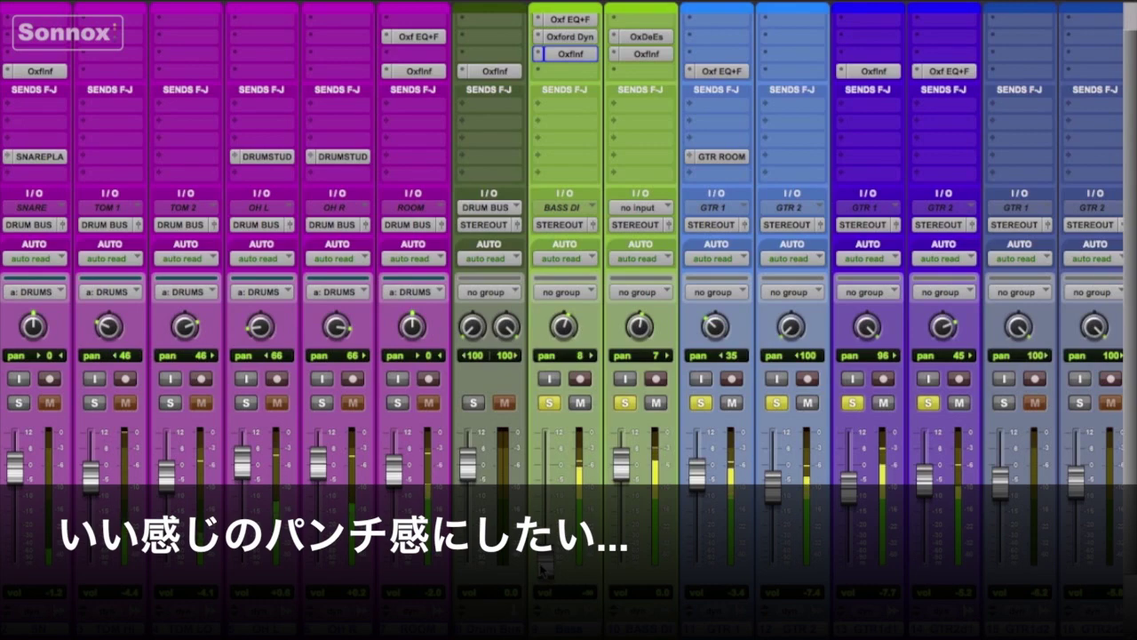
pyautogui.moveTo(545, 533); pyautogui.dragTo(547, 476)
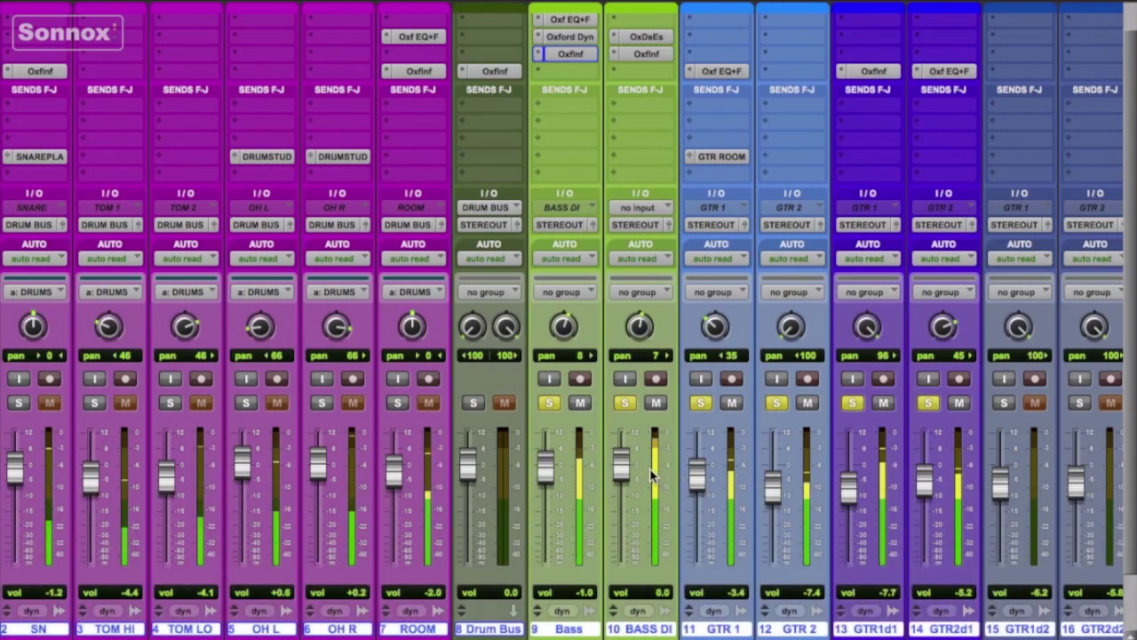
pyautogui.moveTo(623, 477); pyautogui.dragTo(625, 497)
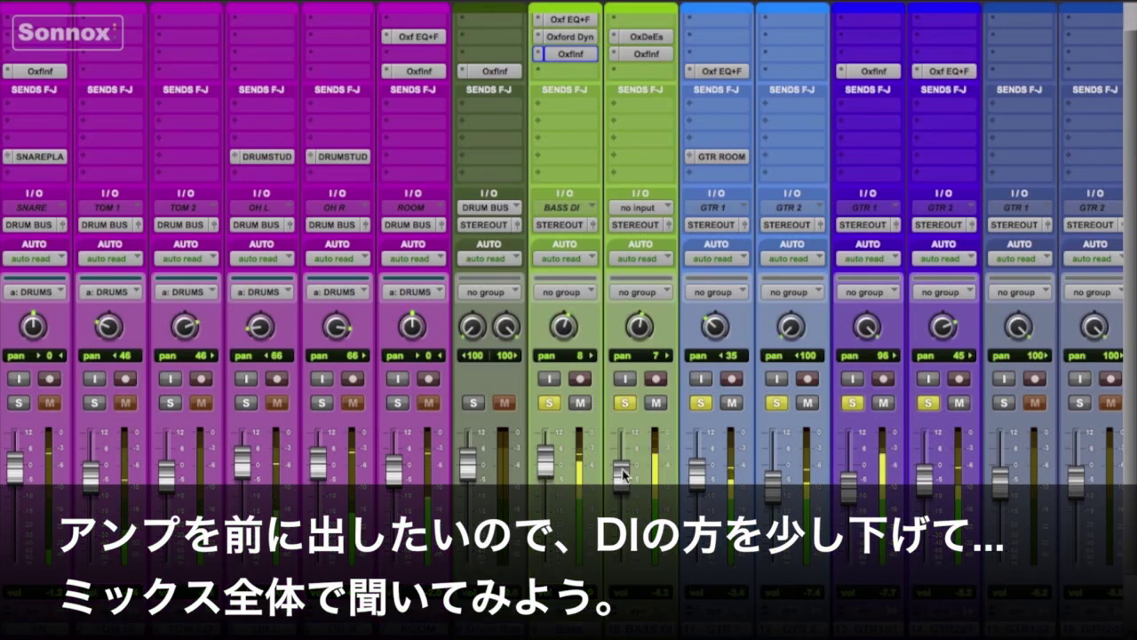
pyautogui.keyDown('alt'); pyautogui.click(624, 402); pyautogui.keyUp('alt')
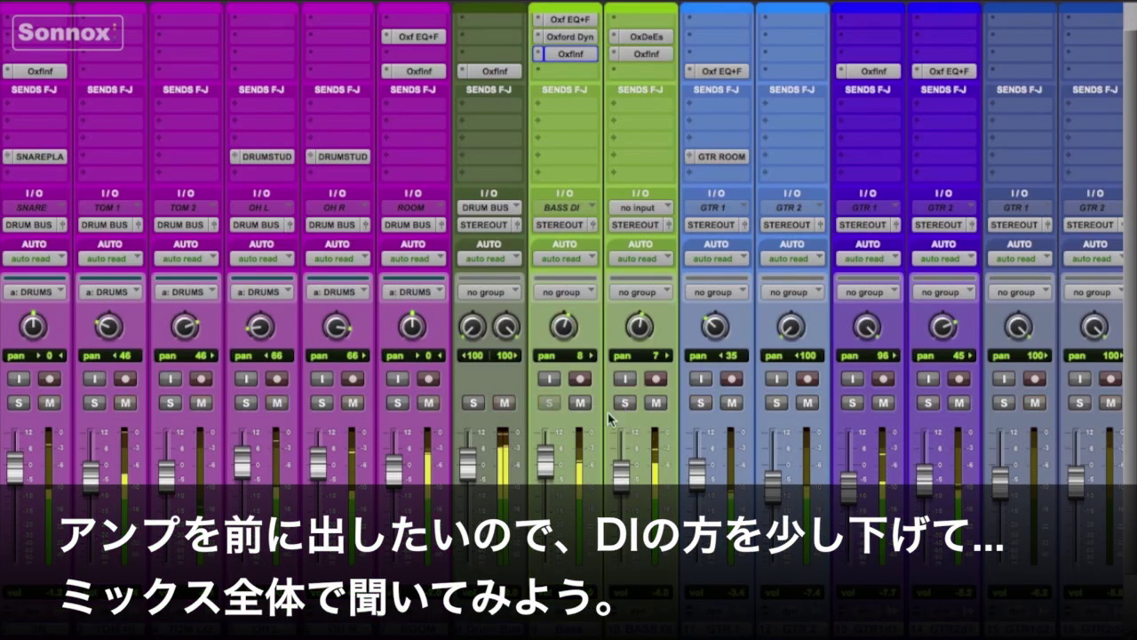
# Play the mix from 1:30 near the ending and nudge the BASS DI fader slightly up
pyautogui.press('super+equal')
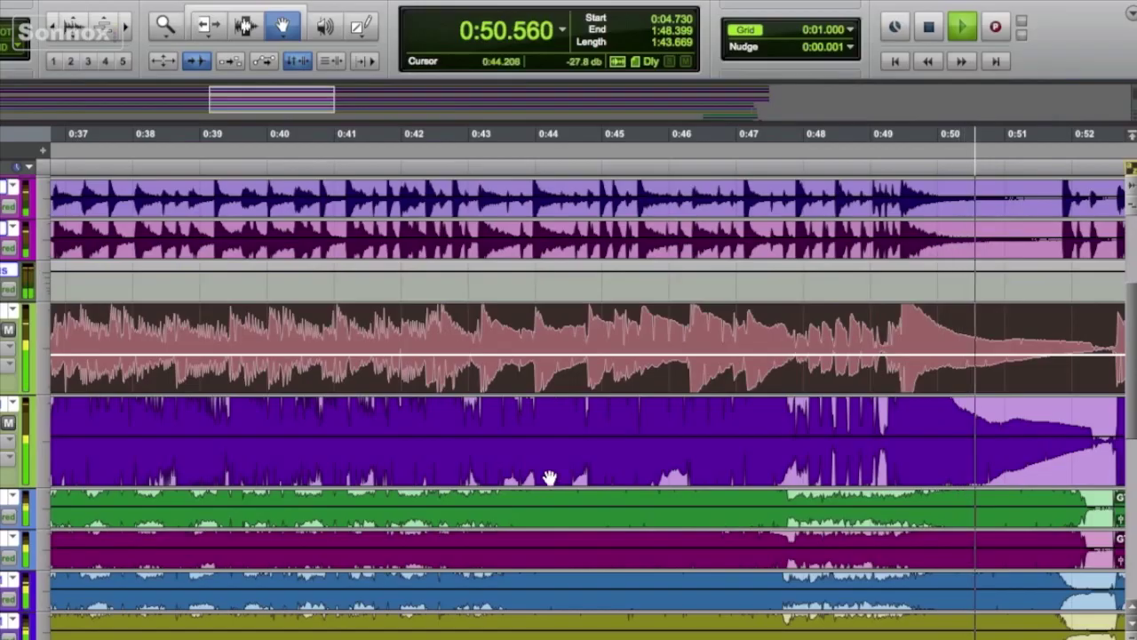
pyautogui.press('super+bracketleft')
pyautogui.press('super+bracketleft')
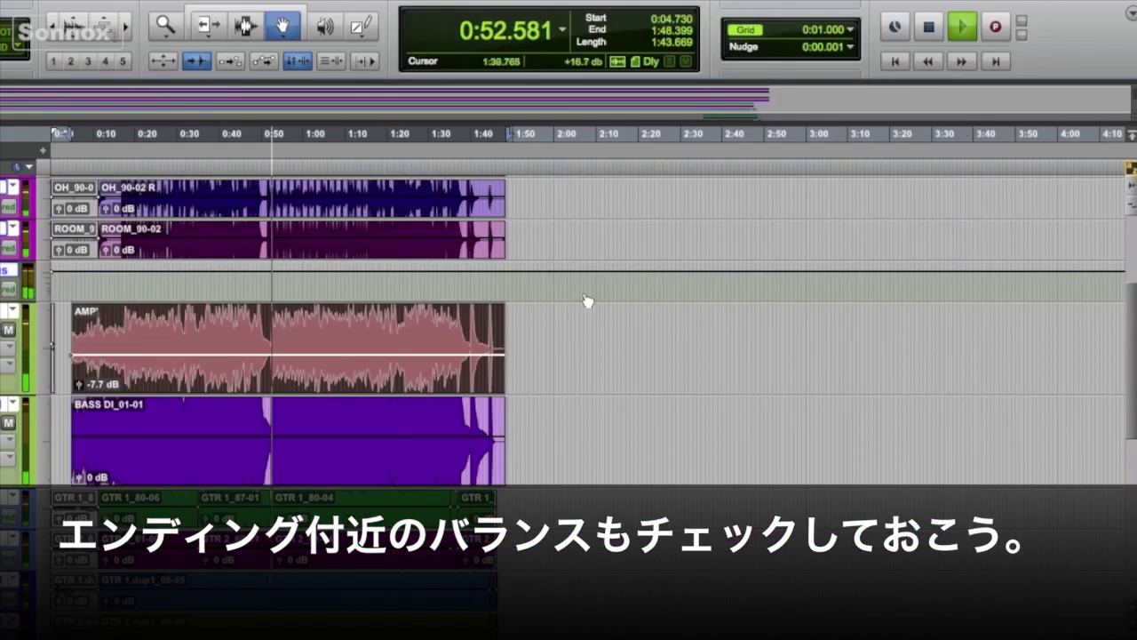
pyautogui.press('space')
pyautogui.click(429, 160)
pyautogui.press('space')
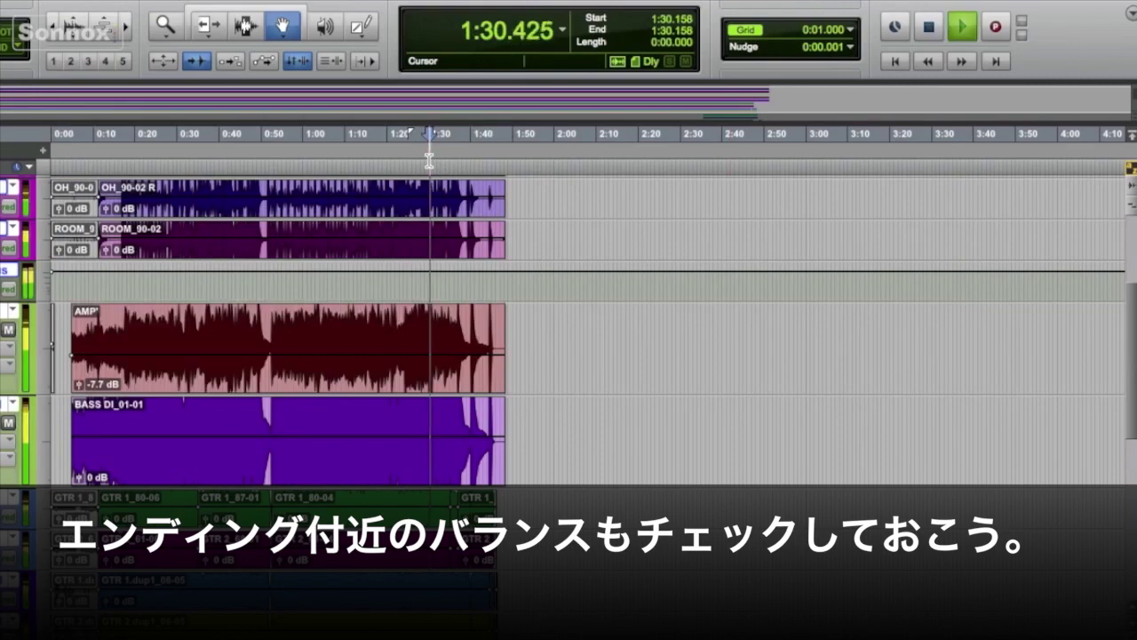
pyautogui.press('super+equal')
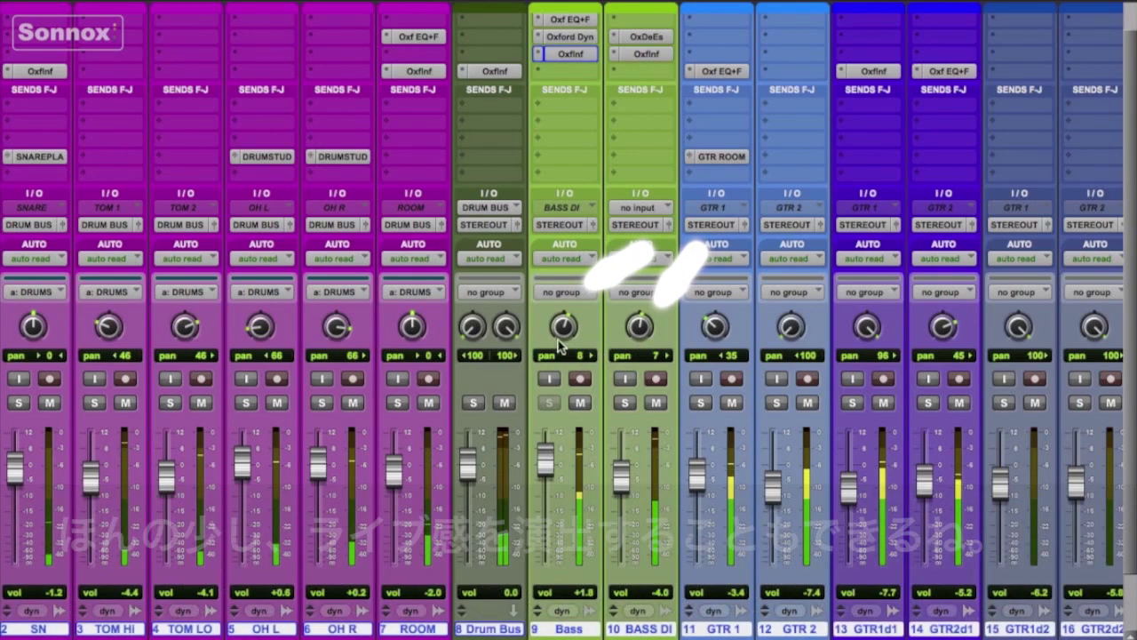
pyautogui.moveTo(634, 477); pyautogui.dragTo(633, 474)
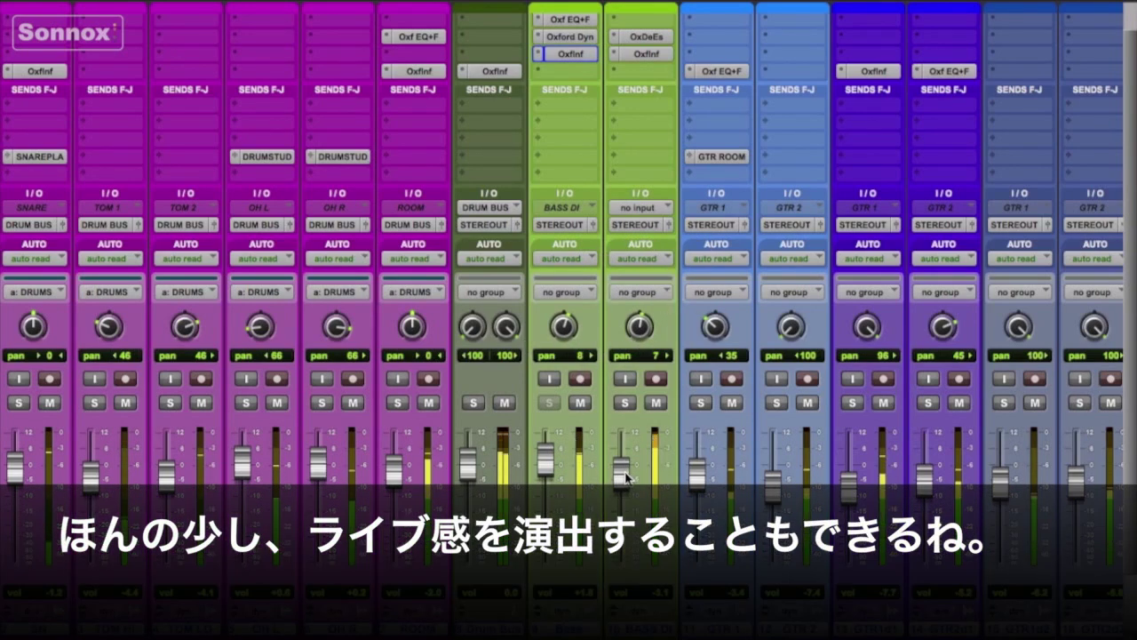